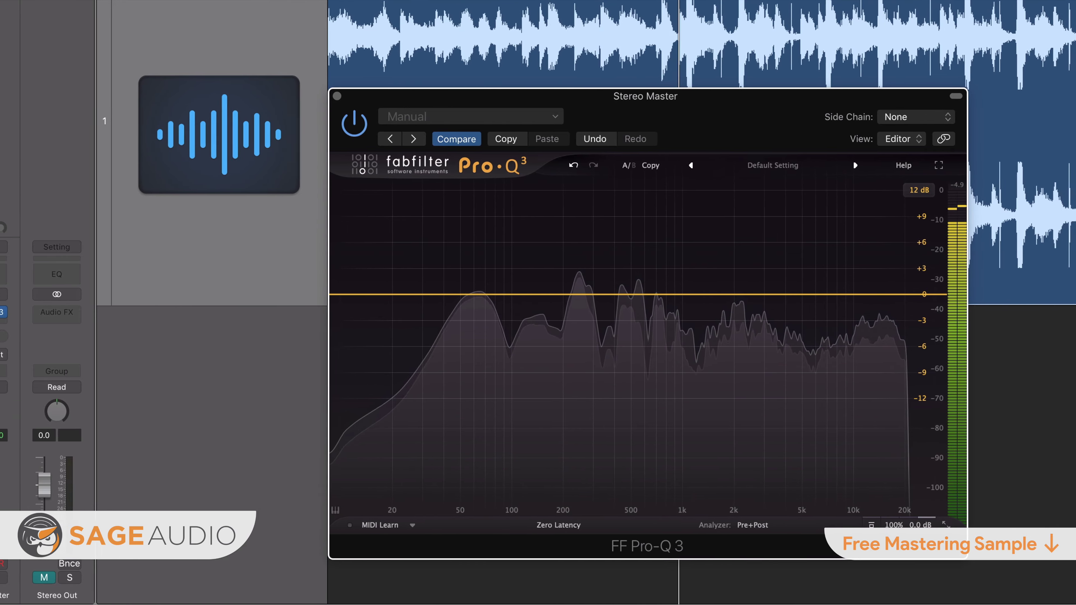
# Step: Create a Bell band on the master Pro-Q 3 at about 2684 Hz, 0 dB
pyautogui.moveTo(36, 314)
pyautogui.mouseDown()
pyautogui.moveTo(102, 303)
pyautogui.moveTo(38, 312)
pyautogui.mouseUp()
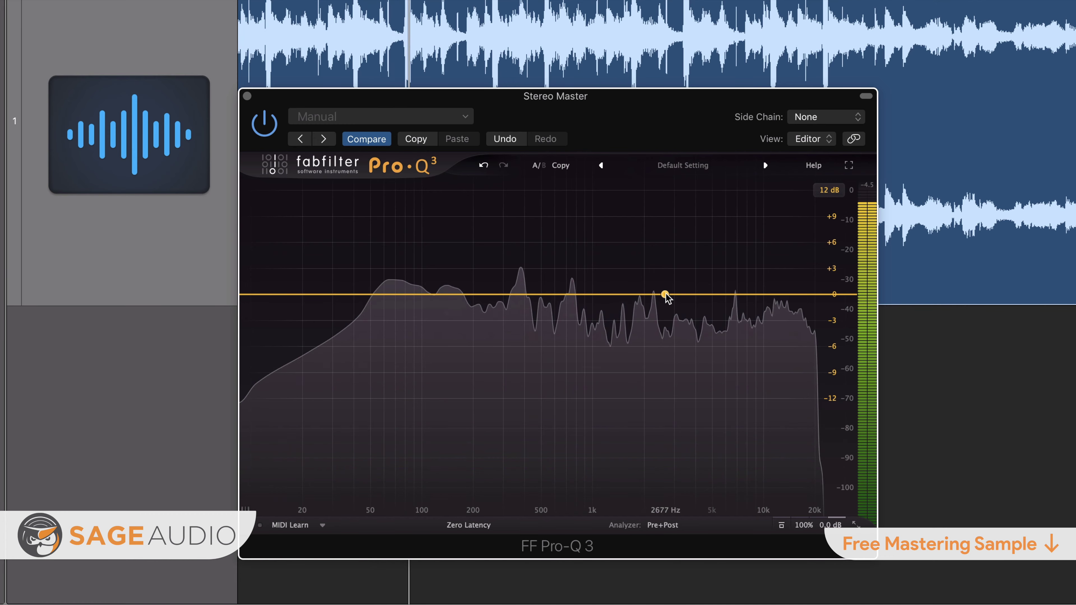
pyautogui.click(808, 294)
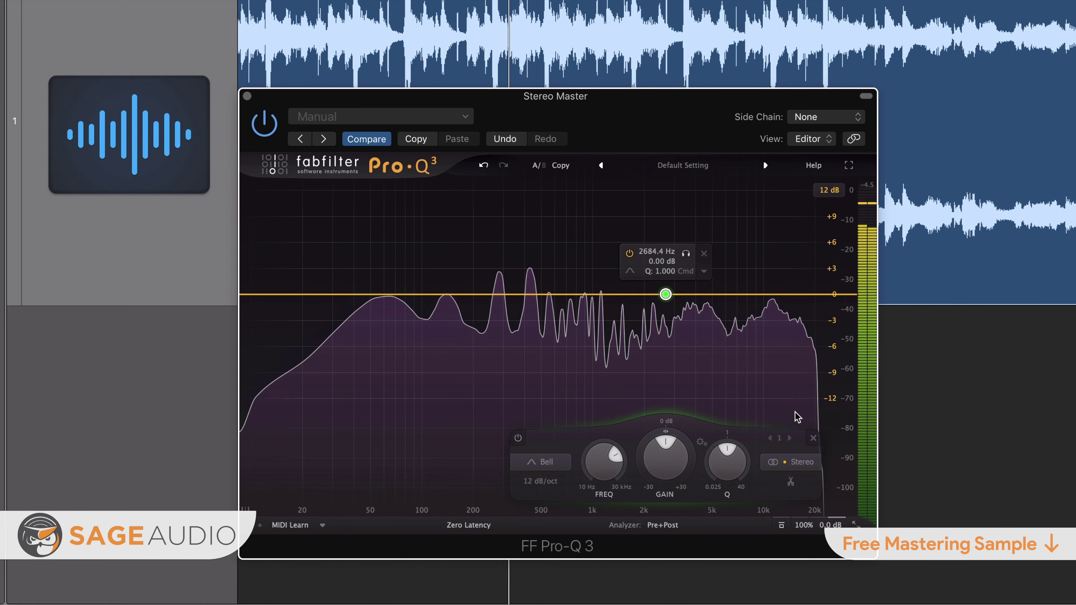
# Step: Switch the band to Mid mode, solo it, and sweep it from about 4 kHz to 6.6 kHz
pyautogui.click(805, 463)
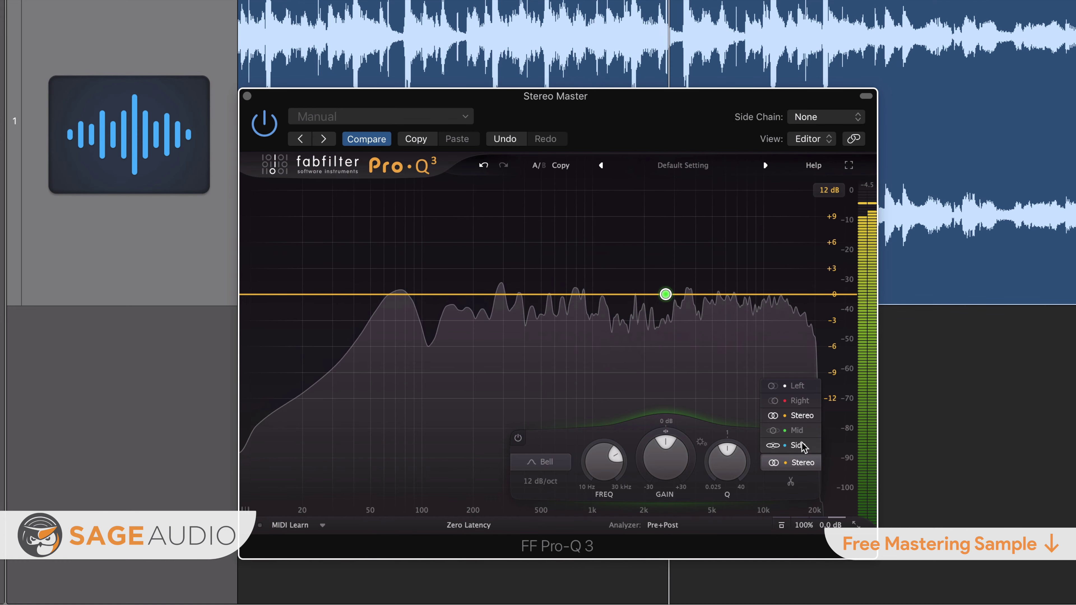
pyautogui.click(802, 431)
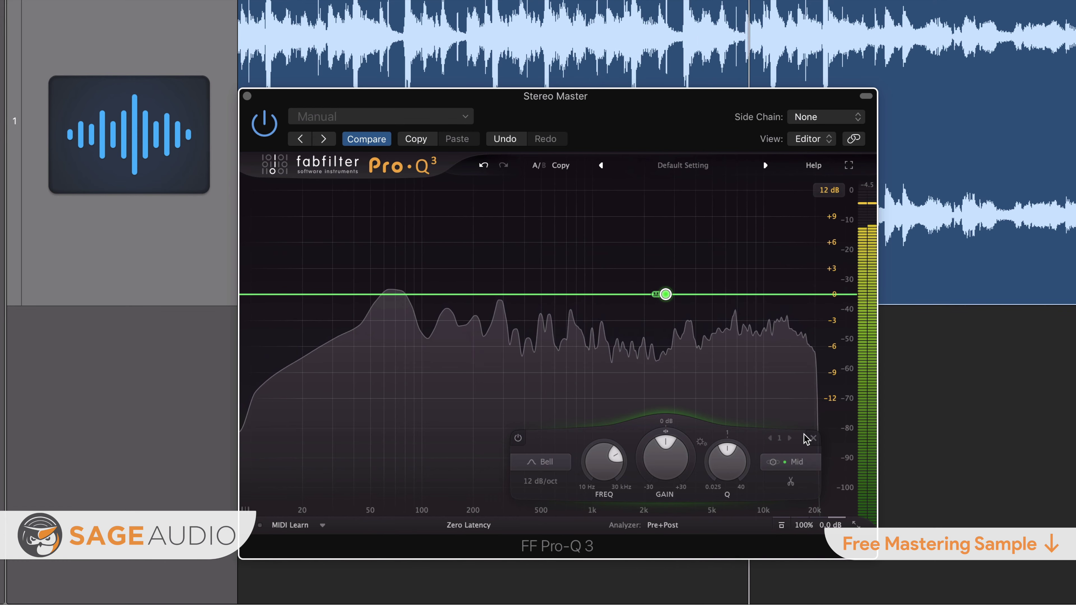
pyautogui.moveTo(665, 296)
pyautogui.moveTo(666, 296); pyautogui.dragTo(708, 292)
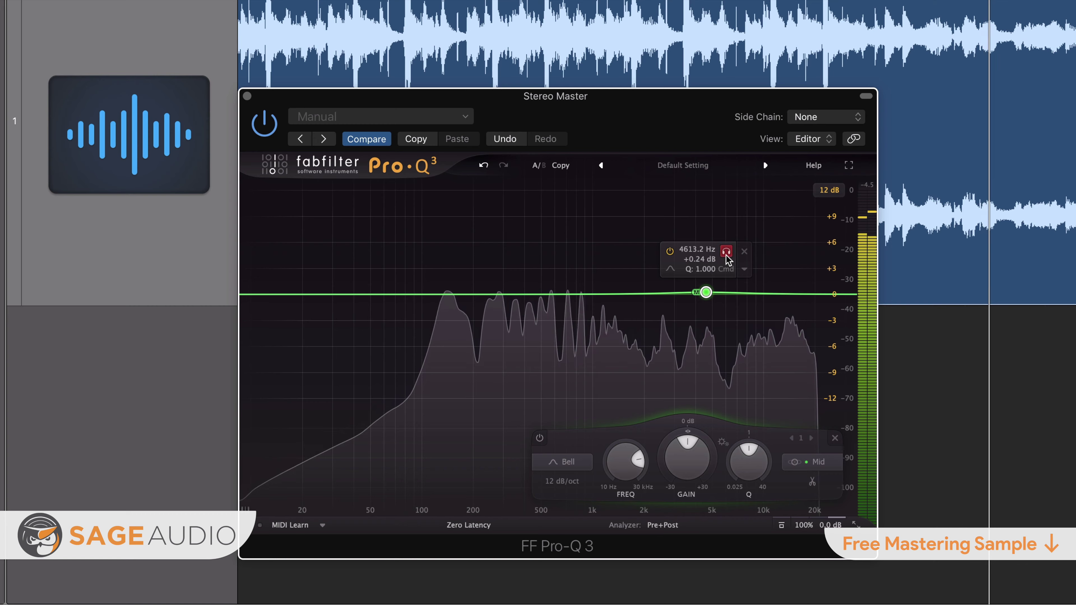
pyautogui.moveTo(727, 254); pyautogui.dragTo(754, 251)
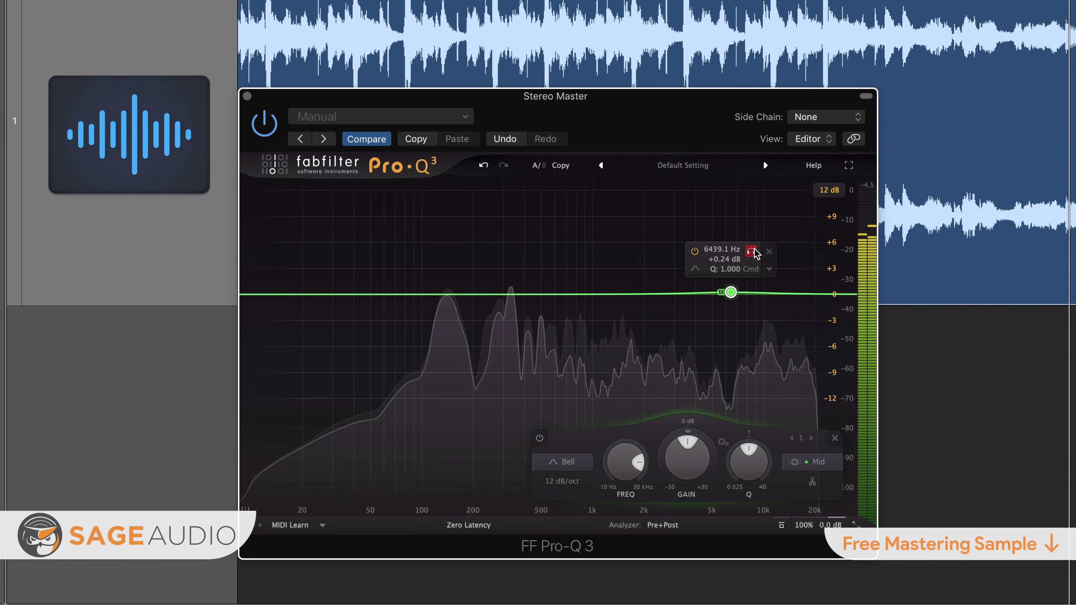
pyautogui.moveTo(730, 294); pyautogui.dragTo(732, 290)
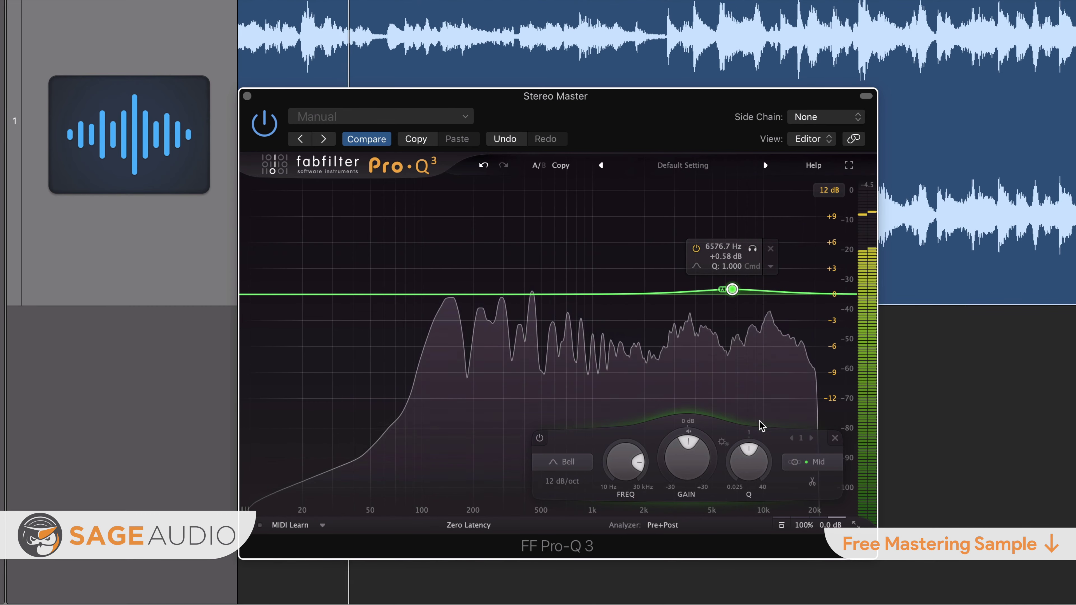
# Step: Set the band's Q to 2 and settle it near 4886 Hz at -1.18 dB
pyautogui.doubleClick(750, 468)
pyautogui.write('2')
pyautogui.press('Return')
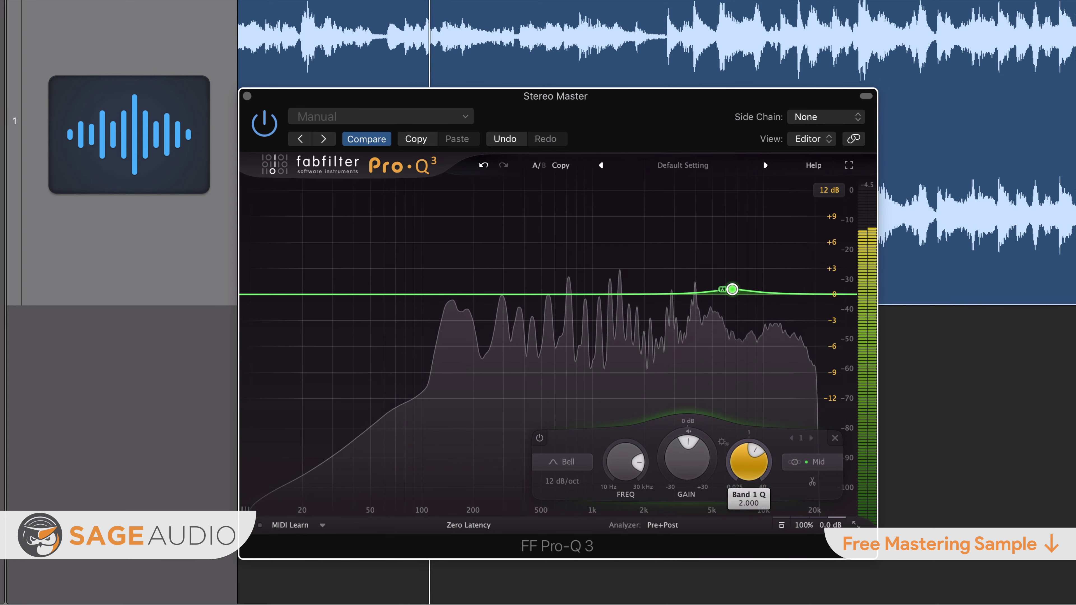
pyautogui.moveTo(732, 290); pyautogui.dragTo(698, 284)
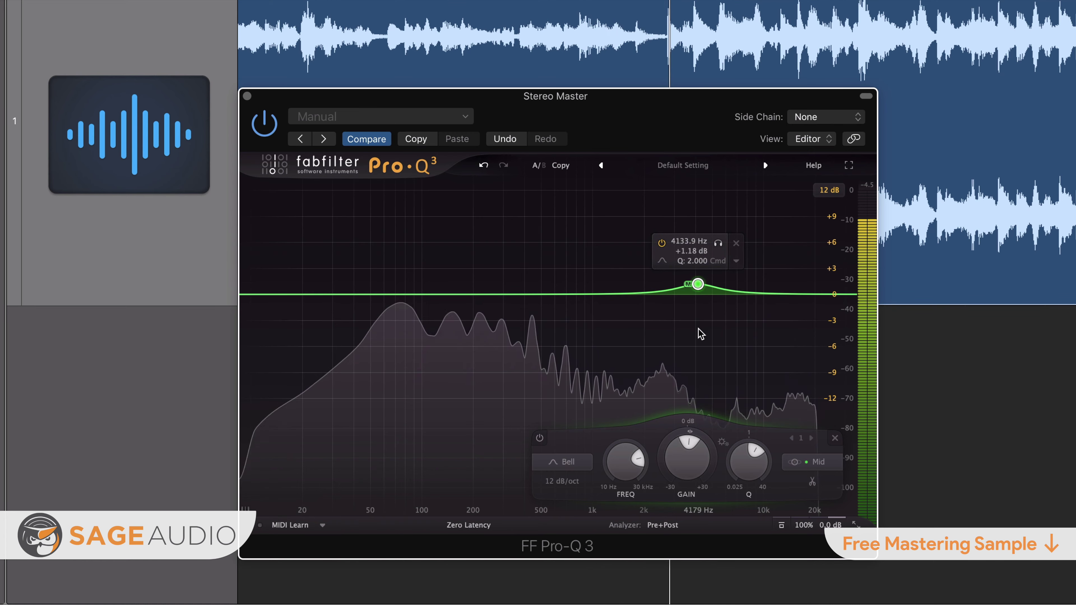
pyautogui.moveTo(688, 284); pyautogui.dragTo(710, 307)
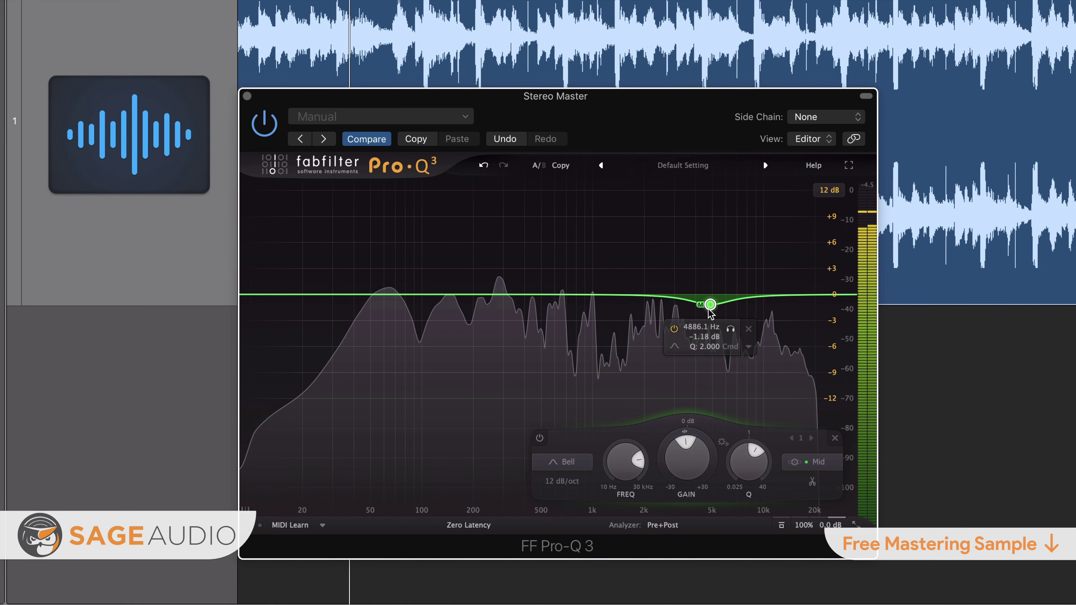
# Step: Add a second band, set it to Side mode, and move it near 4.8 kHz
pyautogui.click(669, 297)
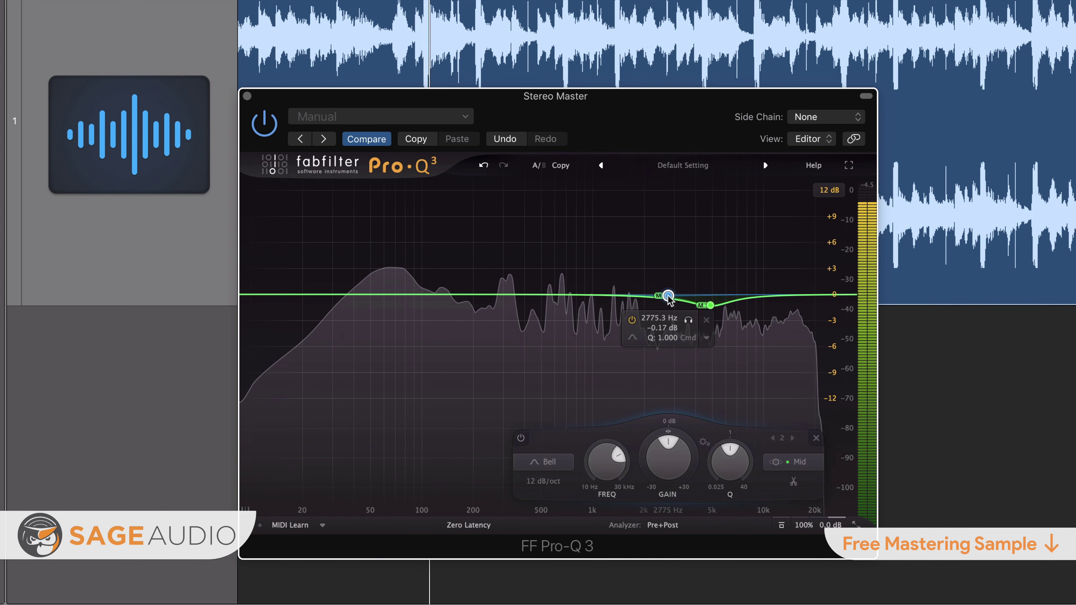
pyautogui.click(794, 463)
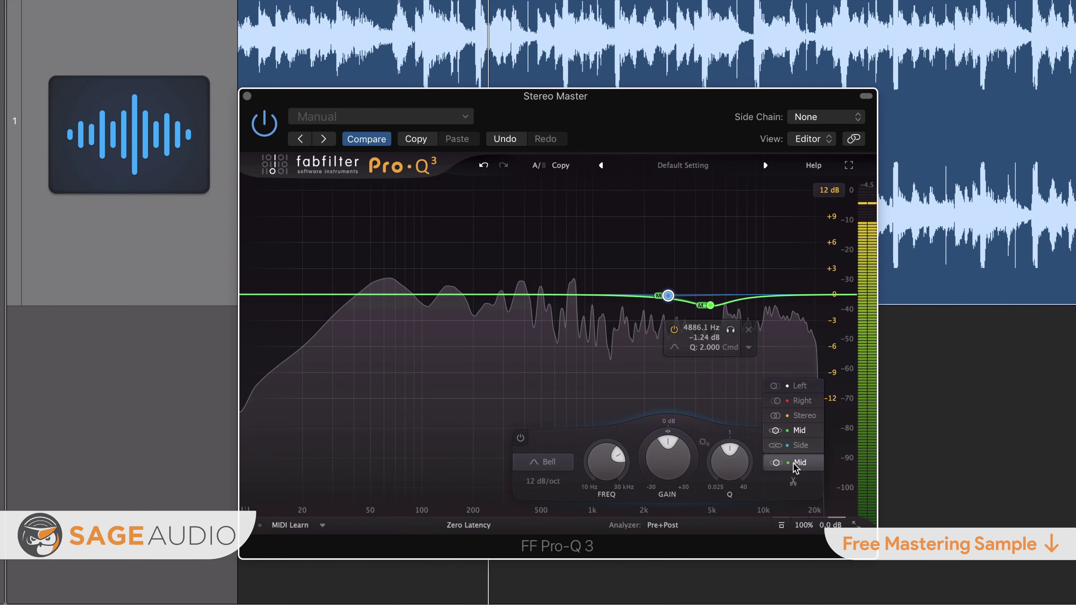
pyautogui.click(799, 445)
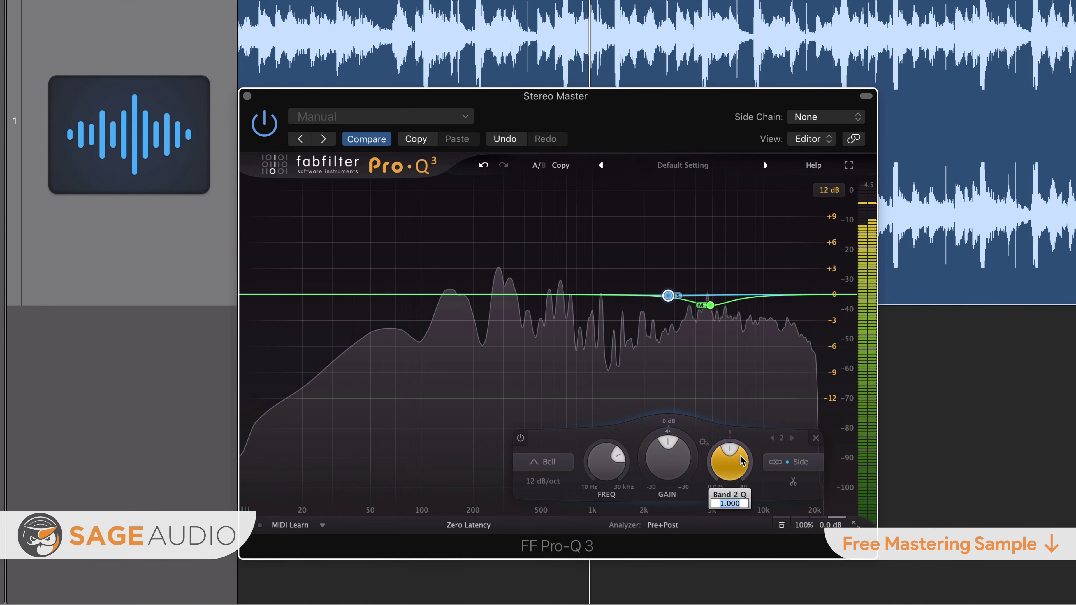
pyautogui.moveTo(678, 300); pyautogui.dragTo(704, 295)
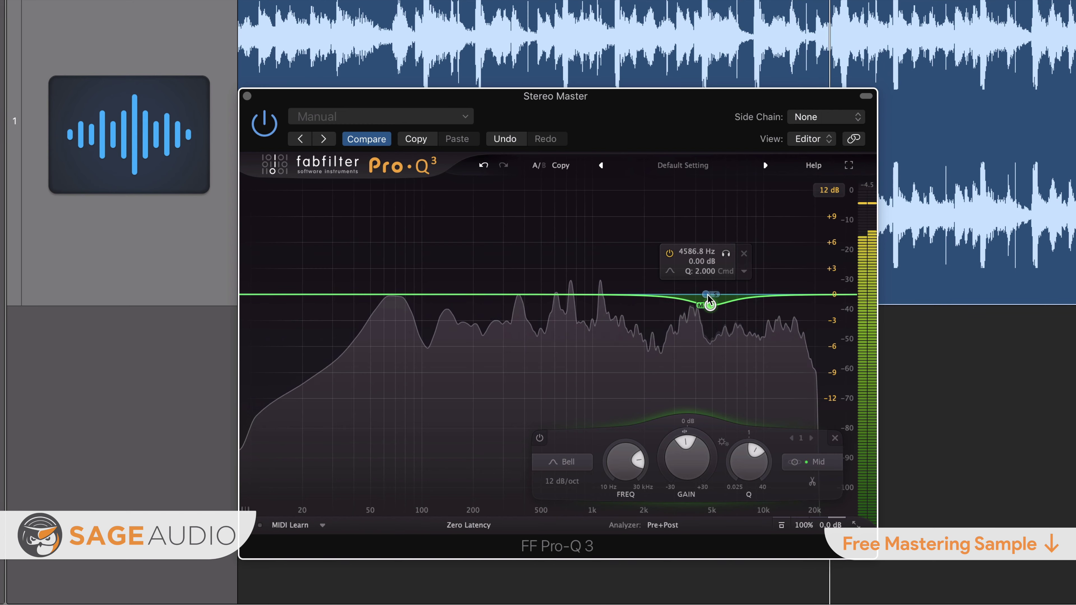
pyautogui.moveTo(706, 294); pyautogui.dragTo(714, 298)
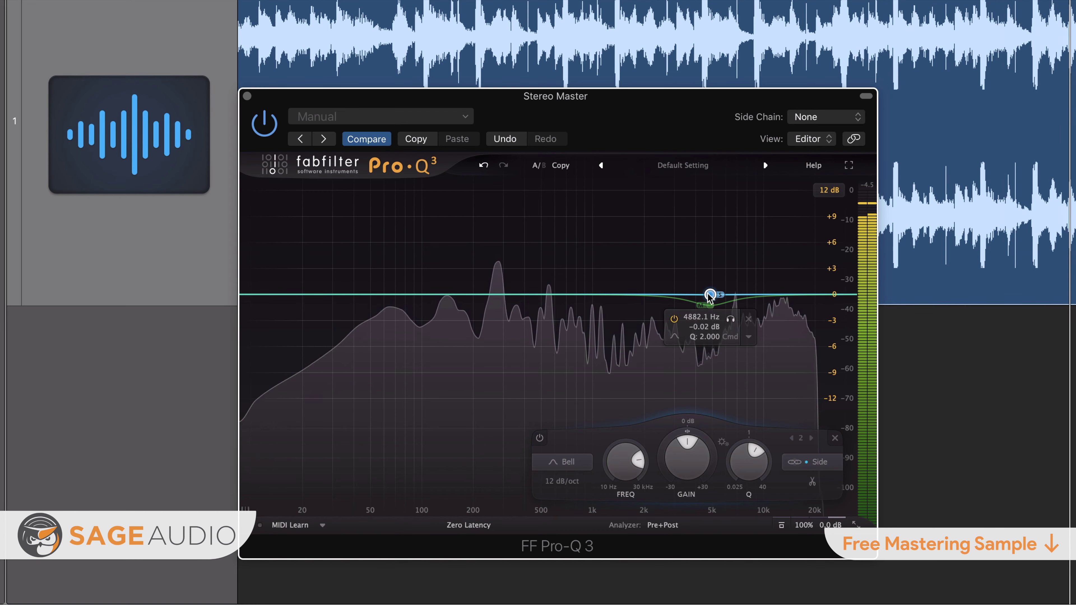
# Step: Raise the side band to about +1.1 dB and solo it
pyautogui.moveTo(710, 297); pyautogui.dragTo(711, 295)
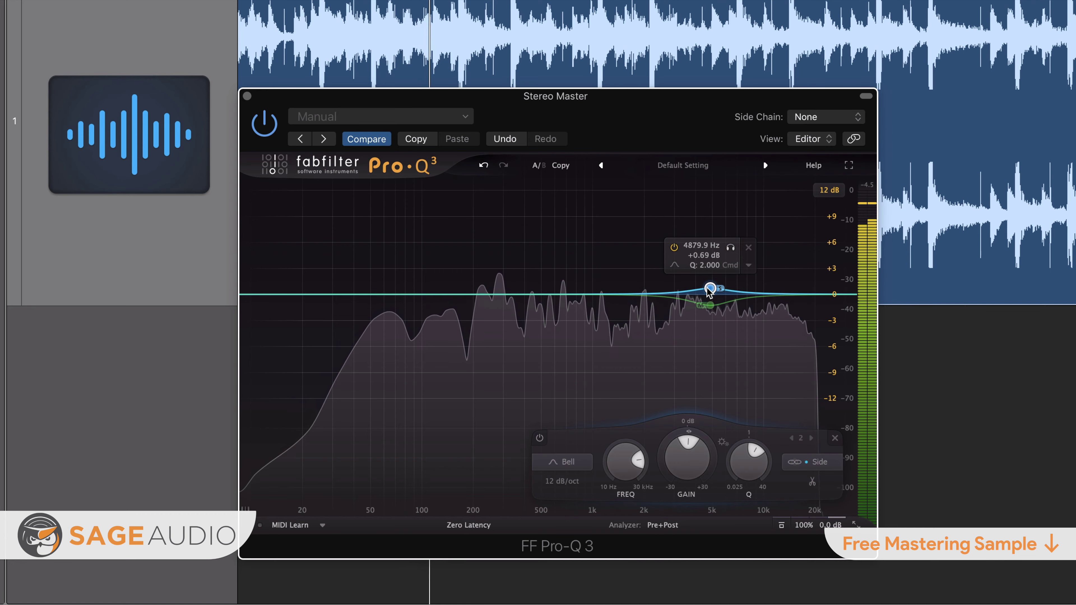
pyautogui.moveTo(708, 289); pyautogui.dragTo(709, 288)
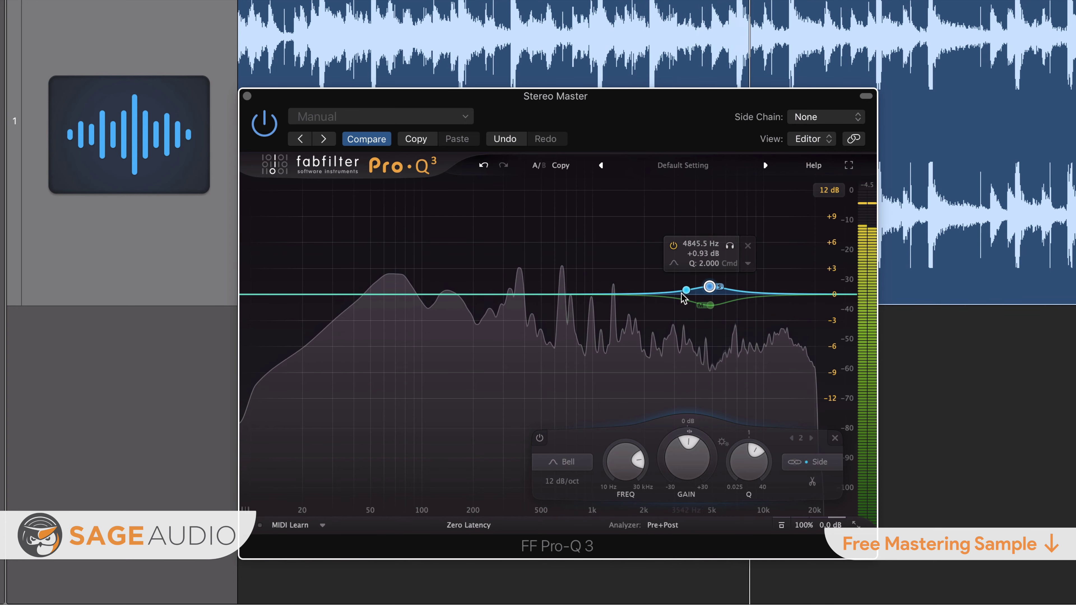
pyautogui.moveTo(714, 286); pyautogui.dragTo(709, 286)
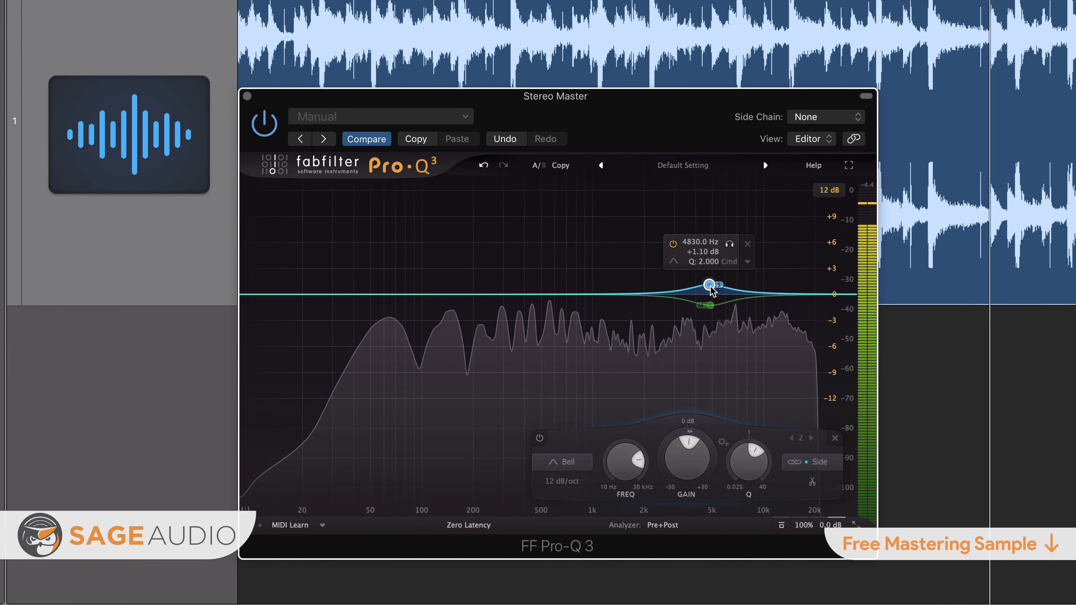
pyautogui.click(729, 245)
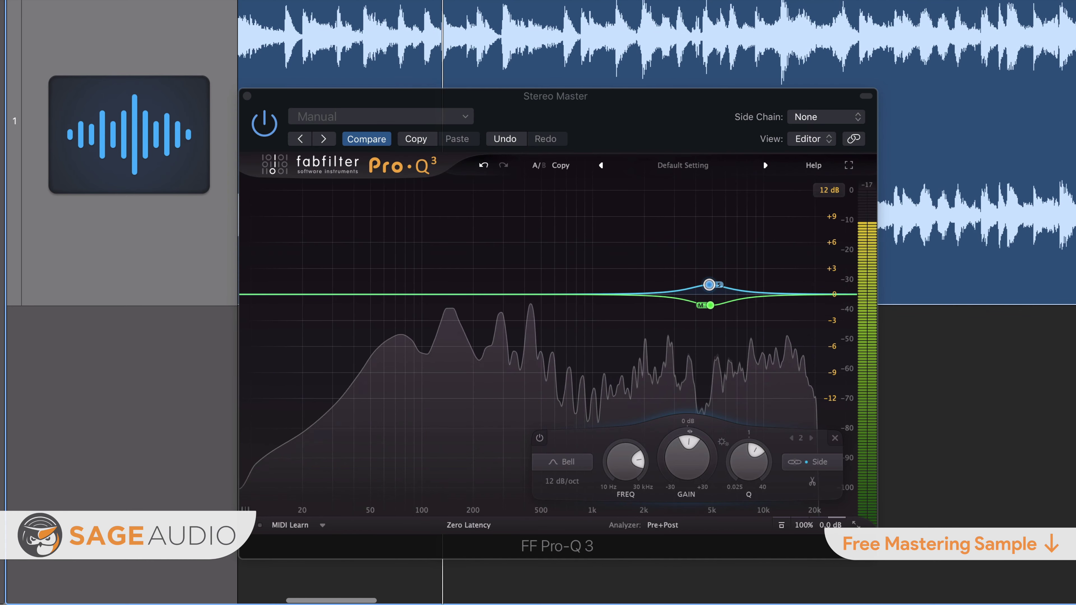
# Step: Flip between the mid and side bands to compare, ending on the side boost near 4849 Hz
pyautogui.click(712, 305)
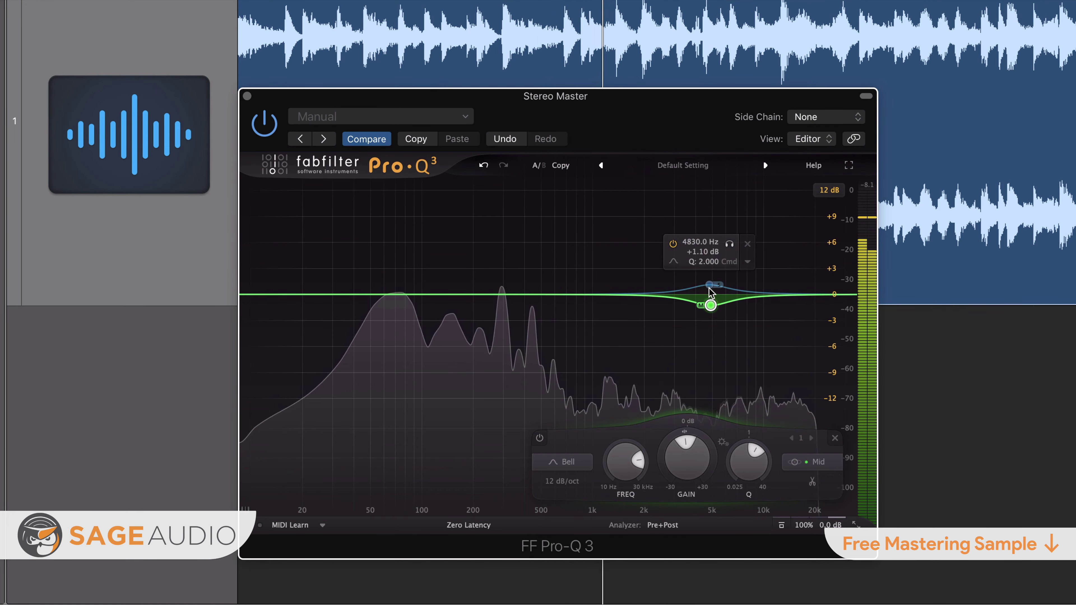
pyautogui.click(710, 286)
pyautogui.click(712, 305)
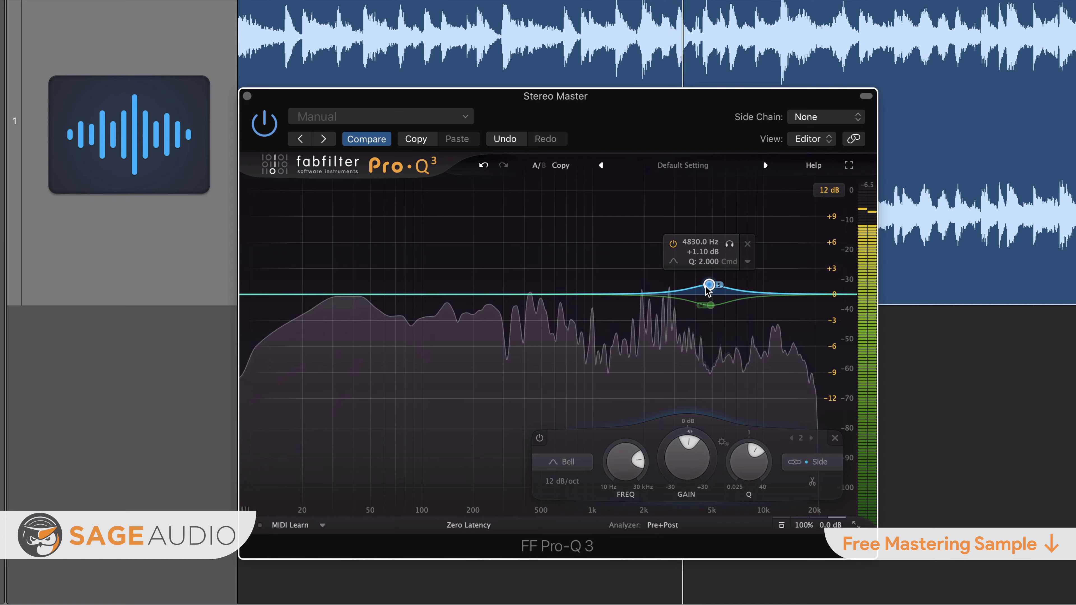
pyautogui.click(710, 287)
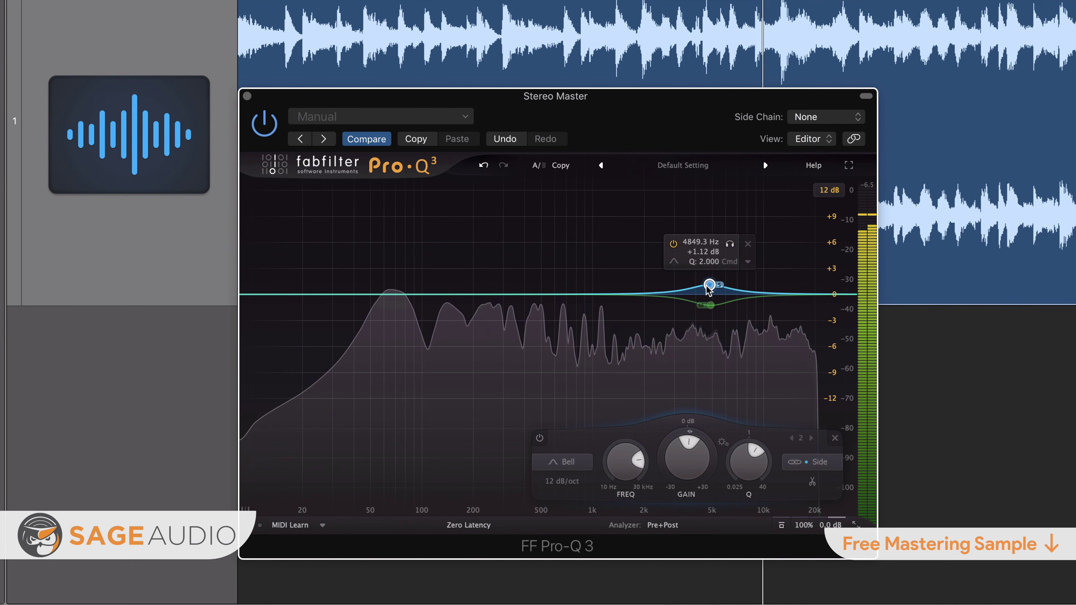
pyautogui.moveTo(714, 308)
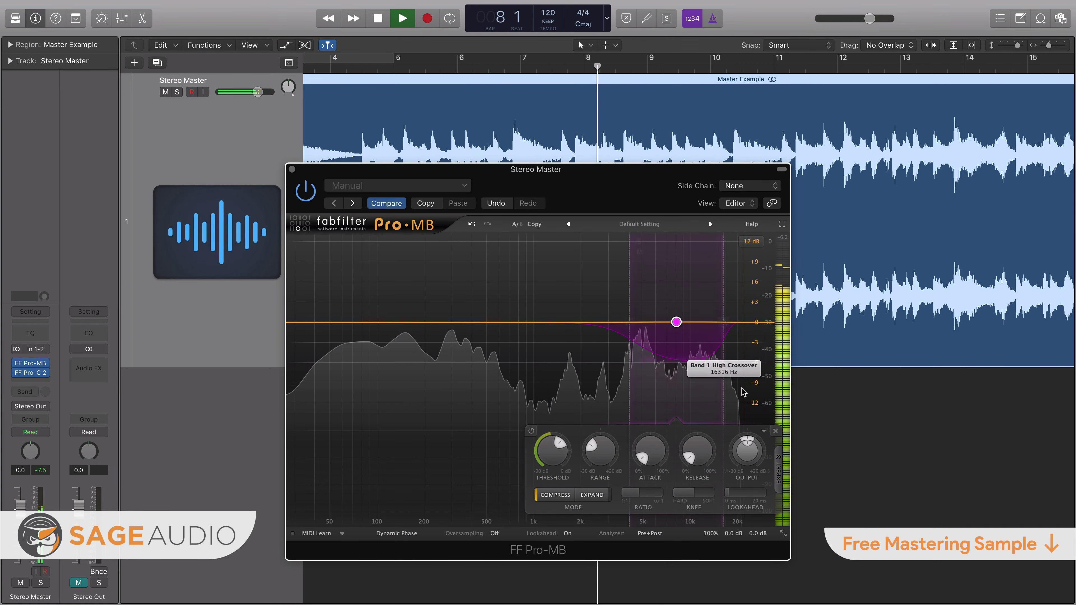
# Step: Delete Pro-MB's existing band, then briefly inspect the Pro-C 2 compressor at -7.40 dB threshold
pyautogui.click(775, 431)
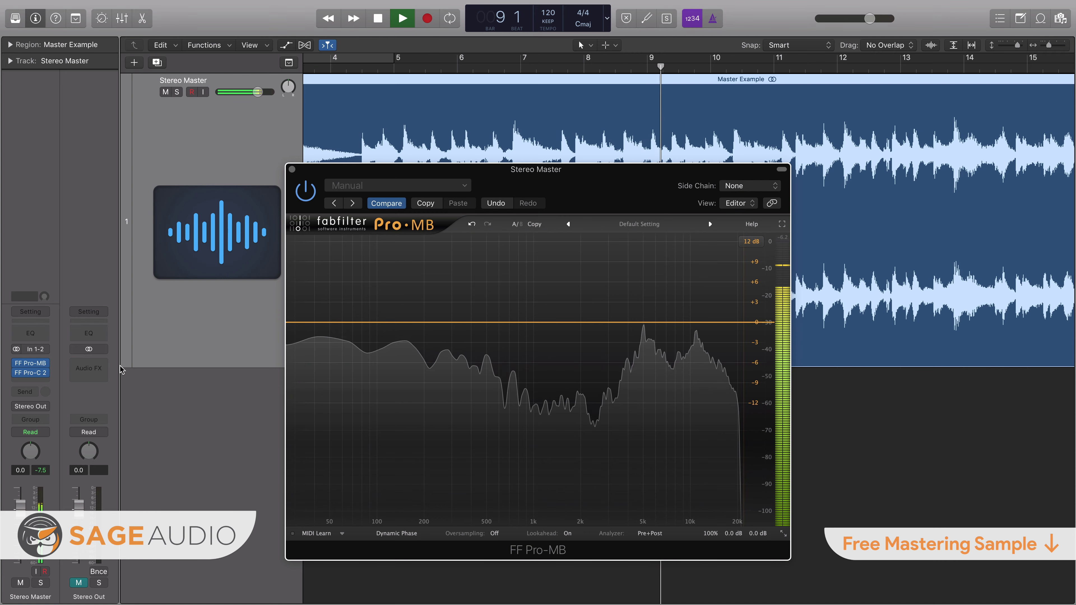
pyautogui.click(45, 364)
pyautogui.click(30, 363)
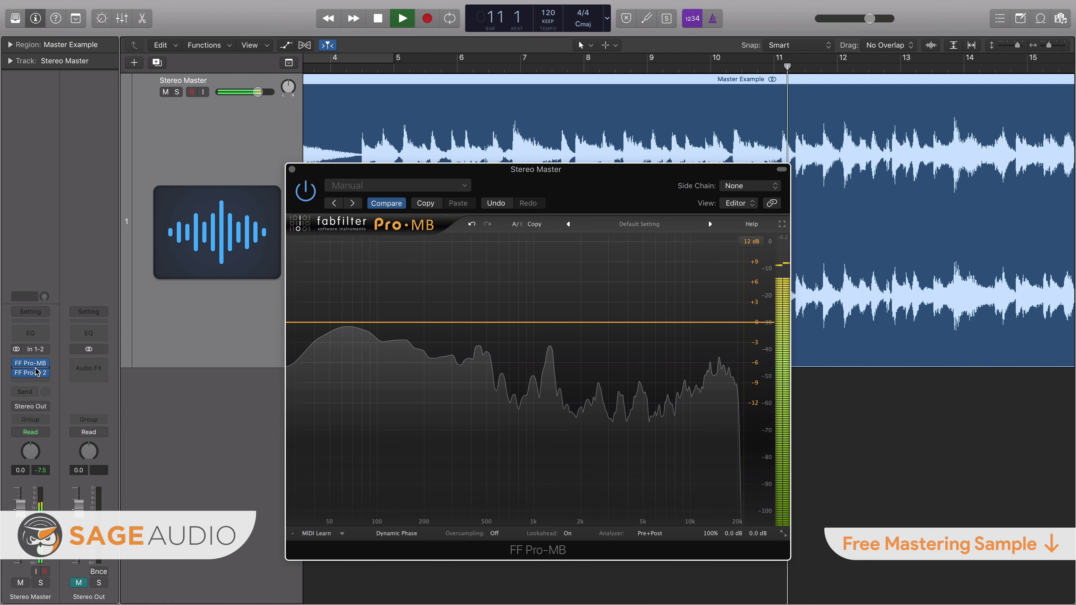
pyautogui.click(36, 373)
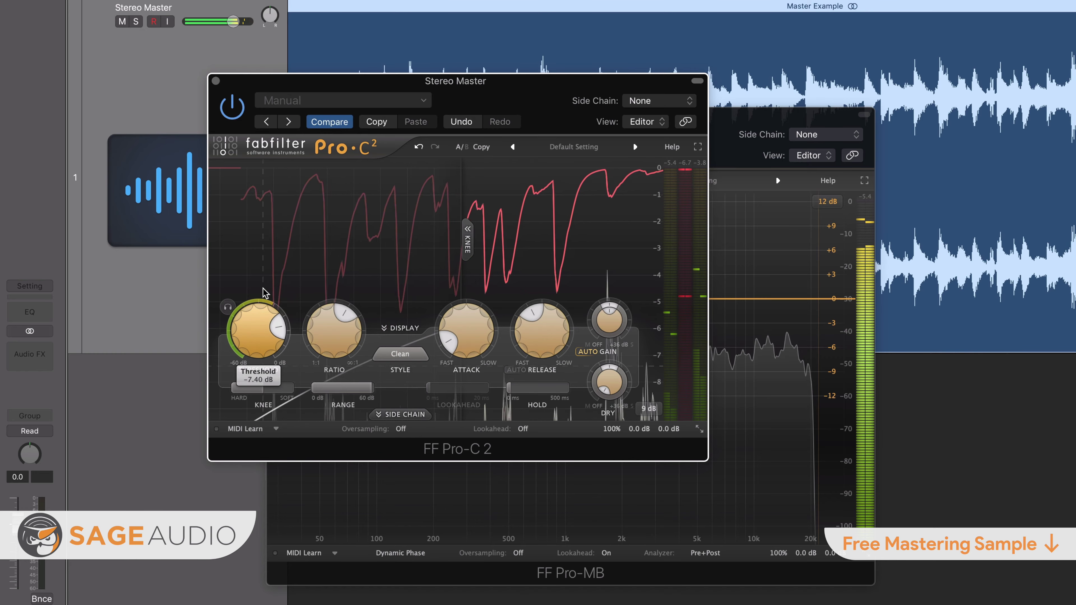
pyautogui.click(215, 80)
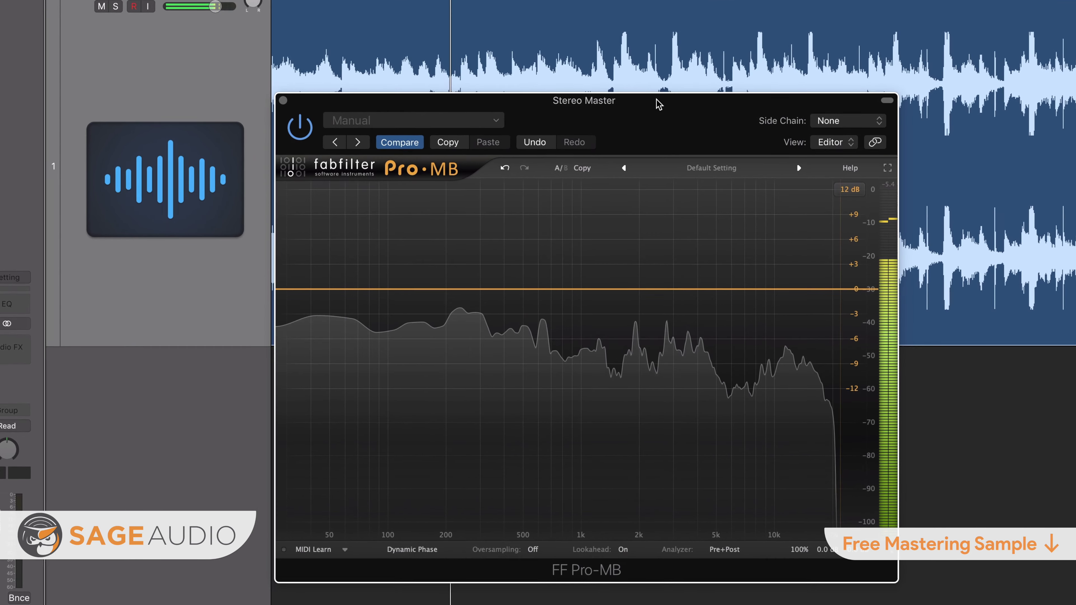
# Step: Create and solo a Pro-MB band around 4.8 kHz, lowering its upper crossover to narrow it
pyautogui.click(676, 269)
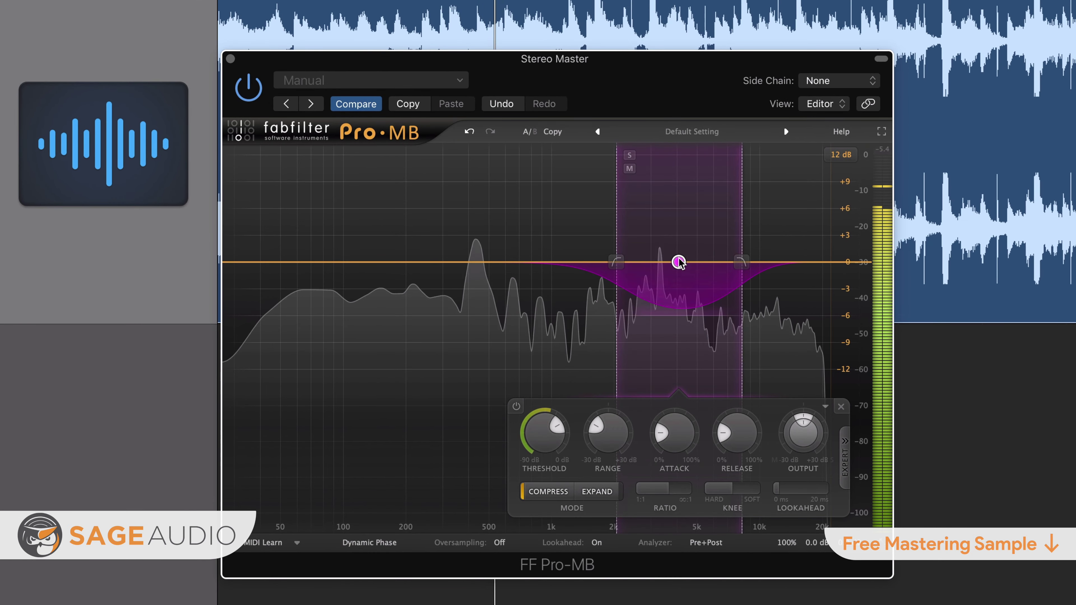
pyautogui.click(629, 156)
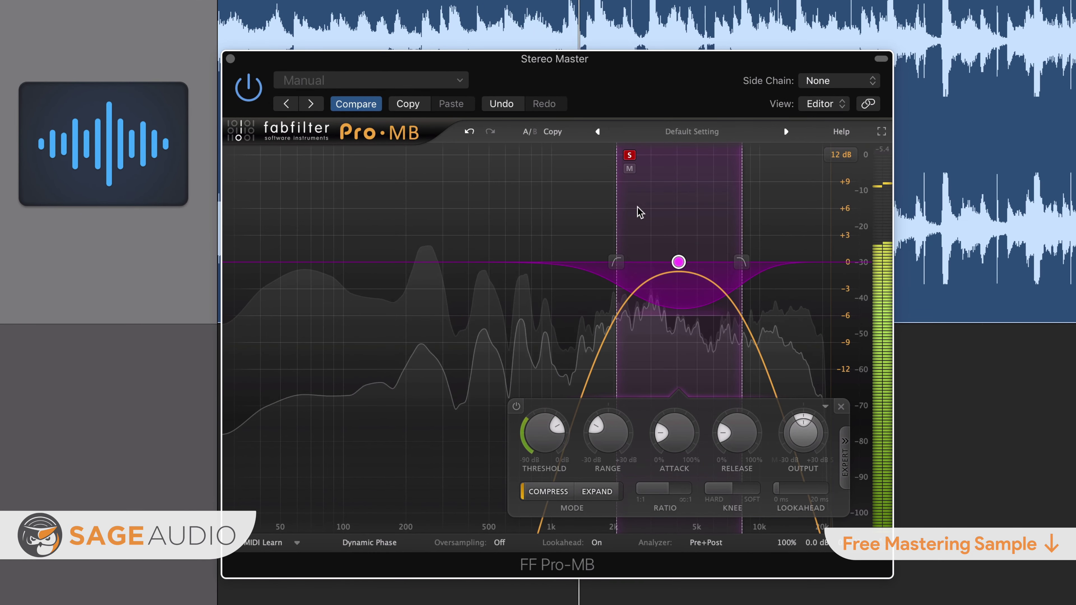
pyautogui.moveTo(680, 266); pyautogui.dragTo(724, 268)
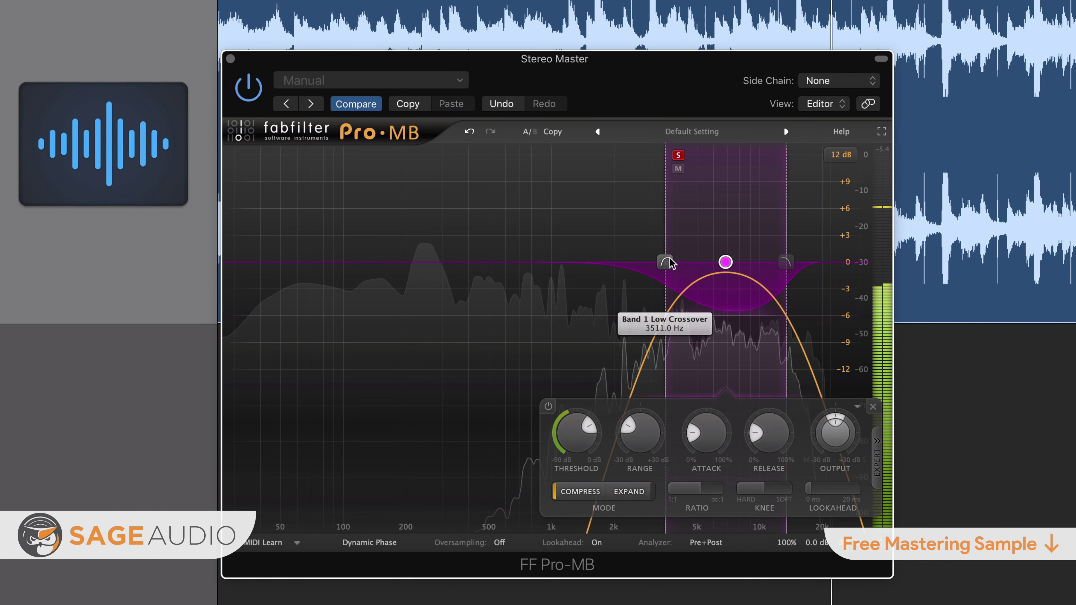
pyautogui.moveTo(786, 261); pyautogui.dragTo(756, 265)
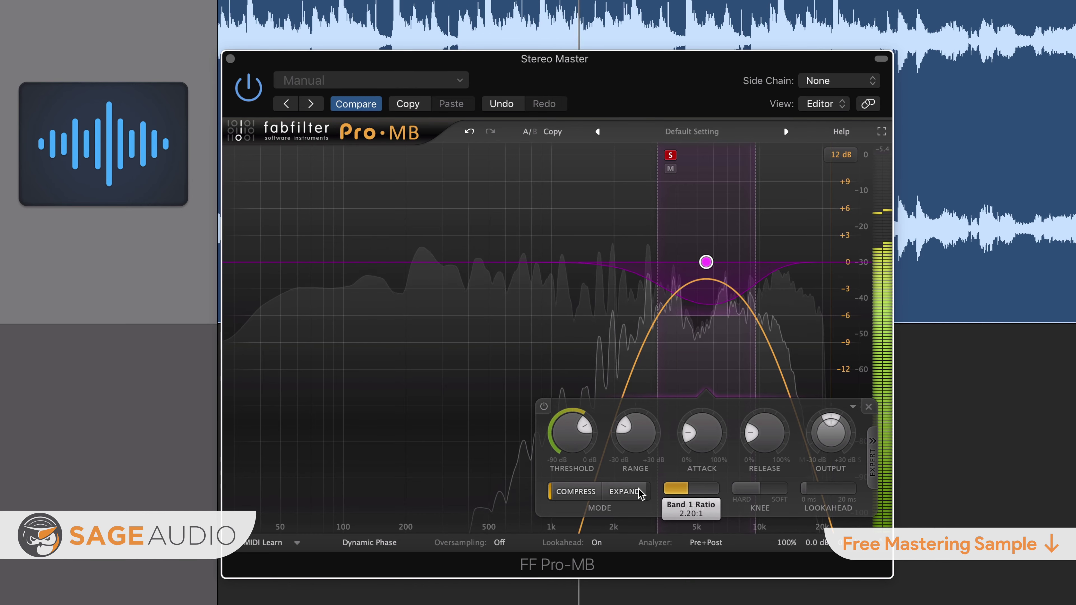
# Step: Set ratio 2.2:1, threshold -25.6 dB, attack about 16%, release about 14%, range -3.75 dB
pyautogui.moveTo(639, 488); pyautogui.dragTo(639, 489)
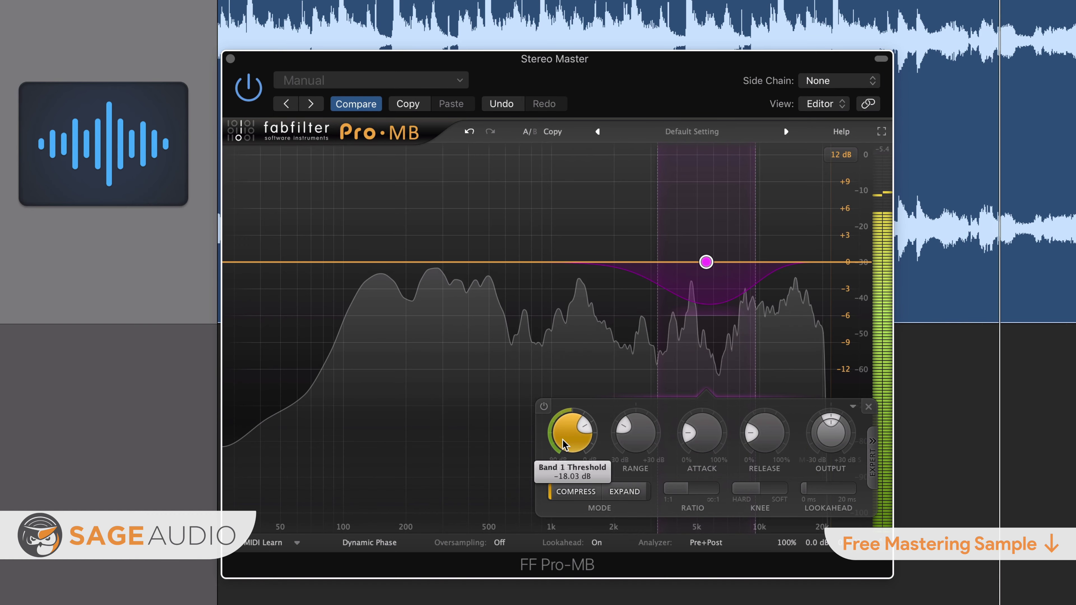
pyautogui.moveTo(561, 447); pyautogui.dragTo(557, 453)
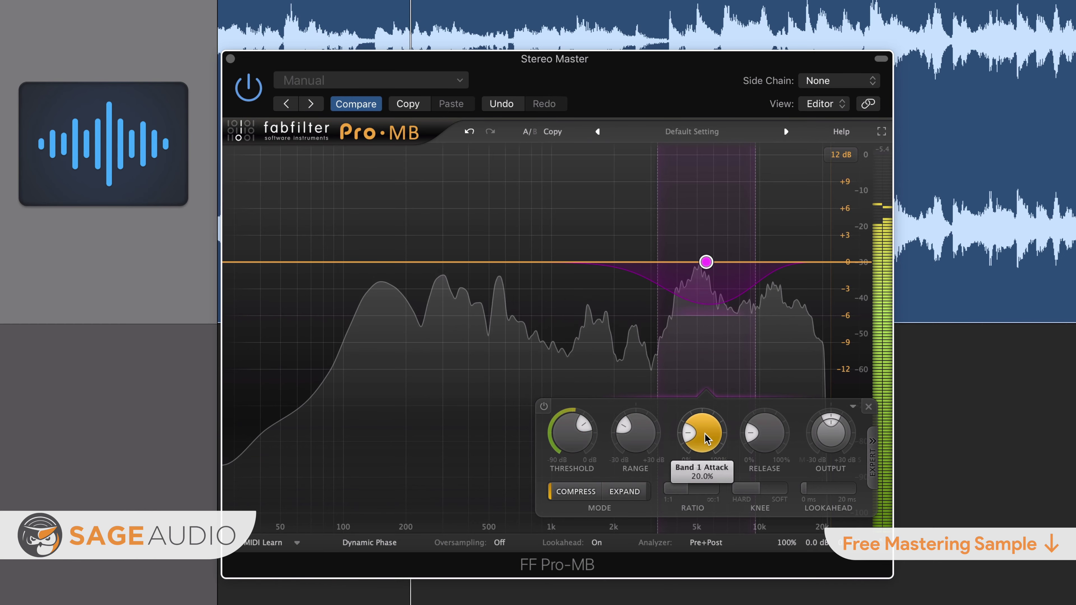
pyautogui.moveTo(705, 438); pyautogui.dragTo(725, 495)
pyautogui.moveTo(764, 442); pyautogui.dragTo(758, 478)
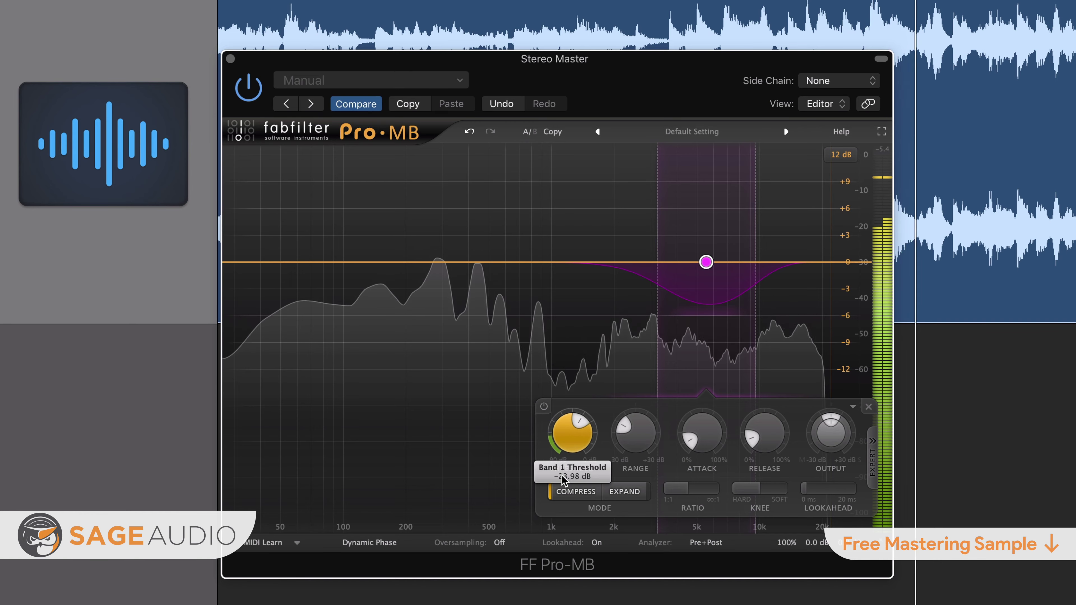
pyautogui.moveTo(562, 481); pyautogui.dragTo(562, 494)
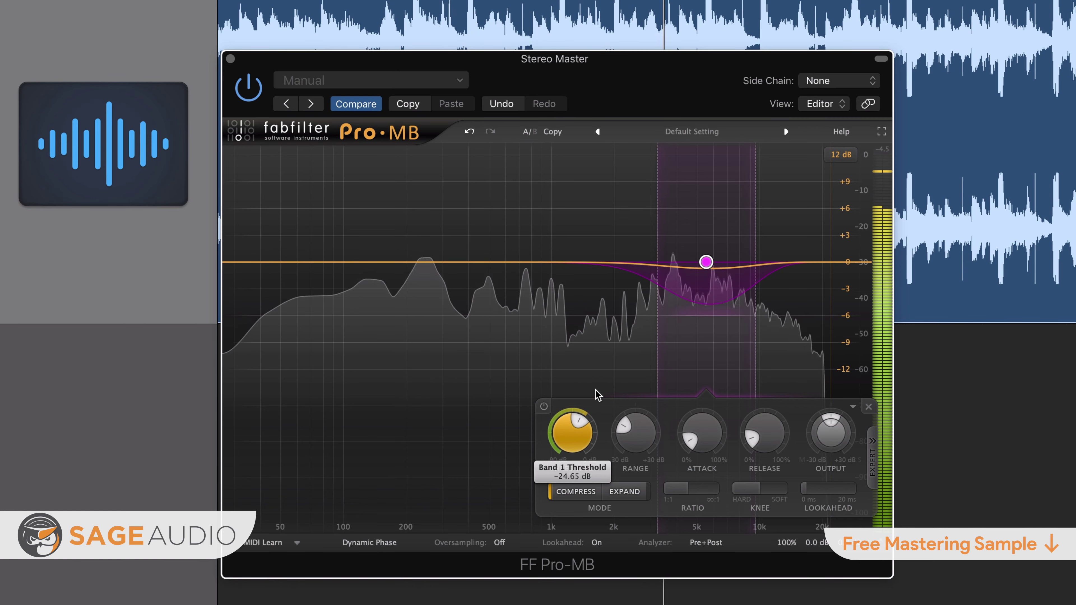
pyautogui.moveTo(840, 548)
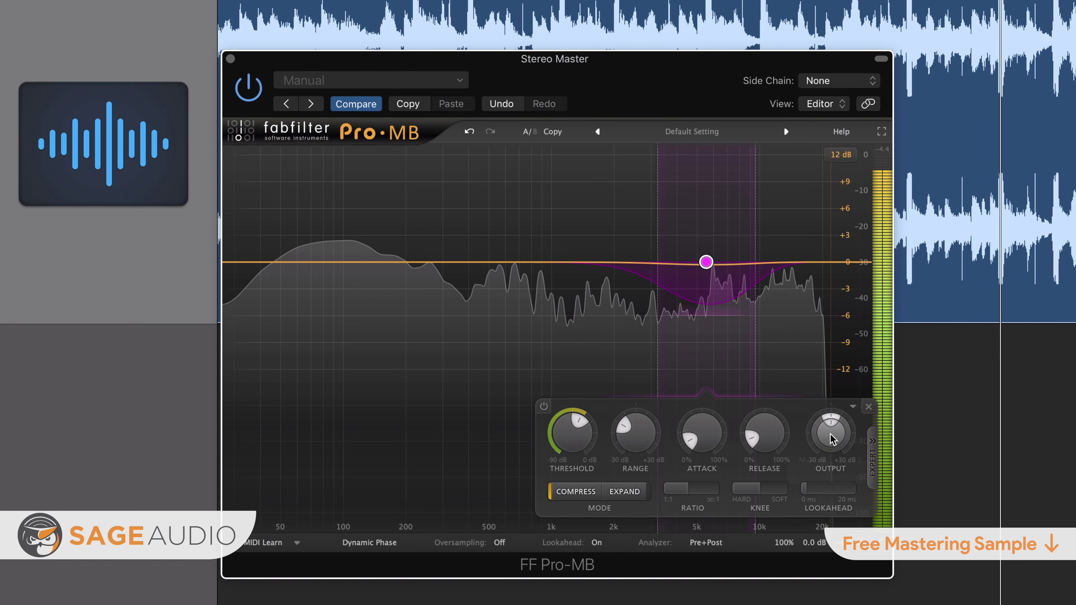
pyautogui.moveTo(828, 427)
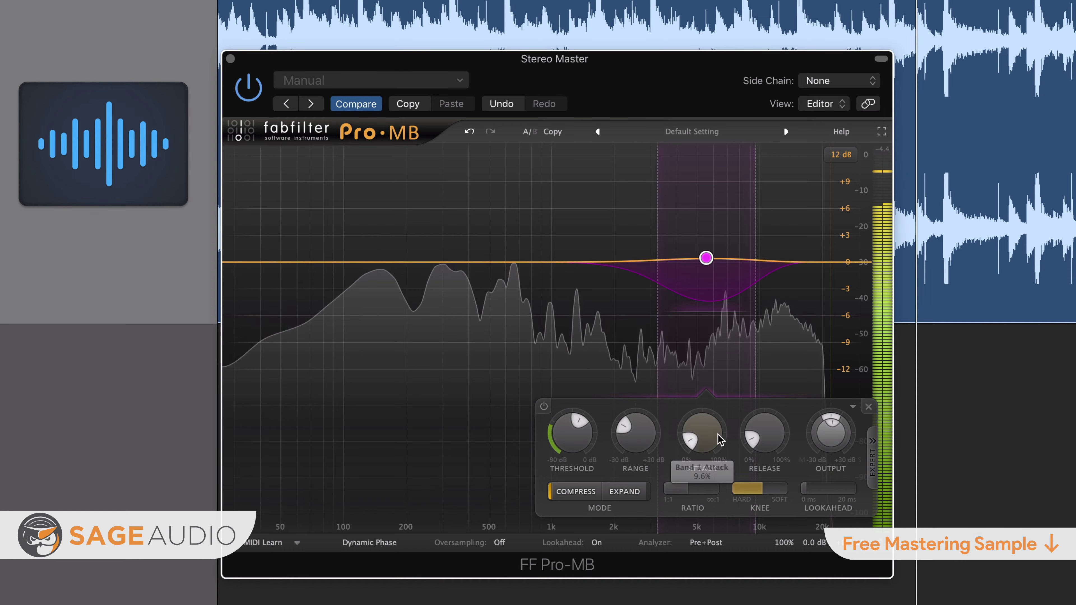
pyautogui.moveTo(649, 424); pyautogui.dragTo(655, 410)
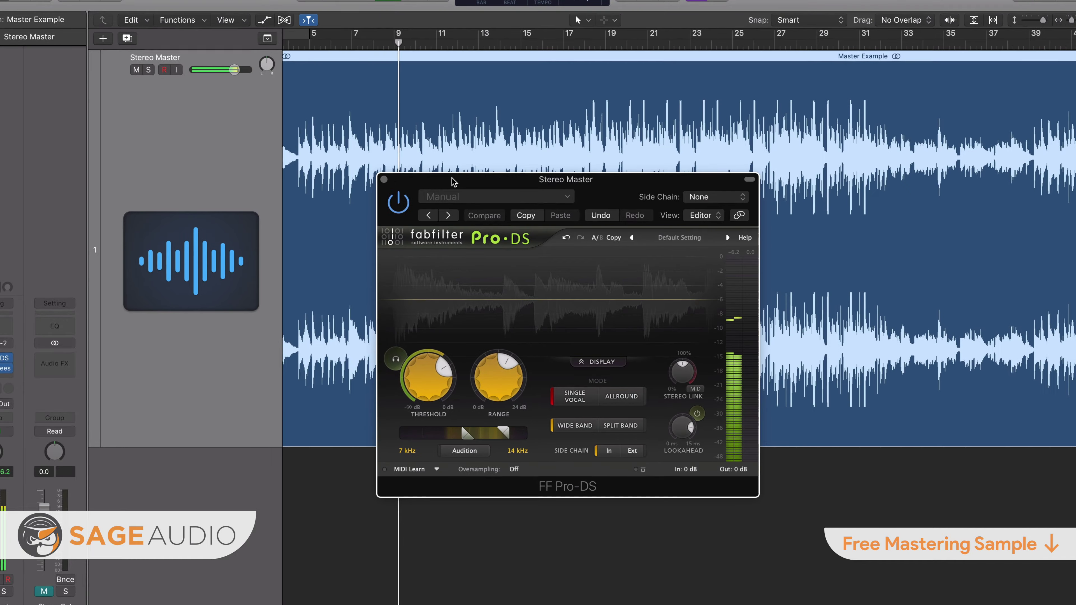
# Step: Try Pro-DS Single Vocal mode, return to Allround, and lower the threshold to -21.09 dB
pyautogui.click(589, 392)
pyautogui.click(622, 394)
pyautogui.moveTo(424, 373); pyautogui.dragTo(418, 420)
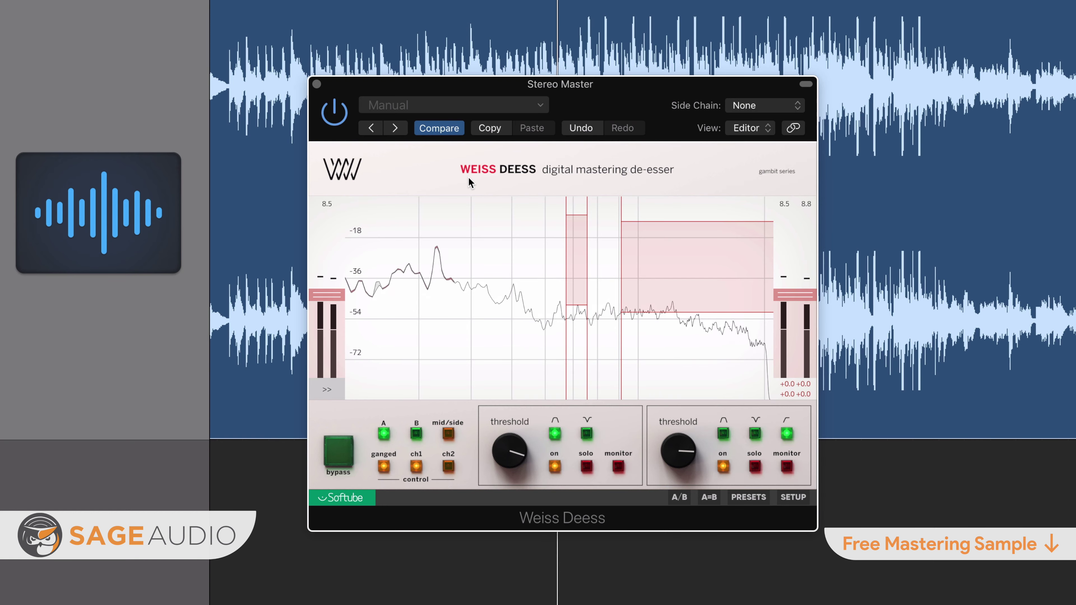
# Step: Move the Weiss Deess high band to 8885 Hz and low band to 6681 Hz
pyautogui.moveTo(671, 210); pyautogui.dragTo(664, 235)
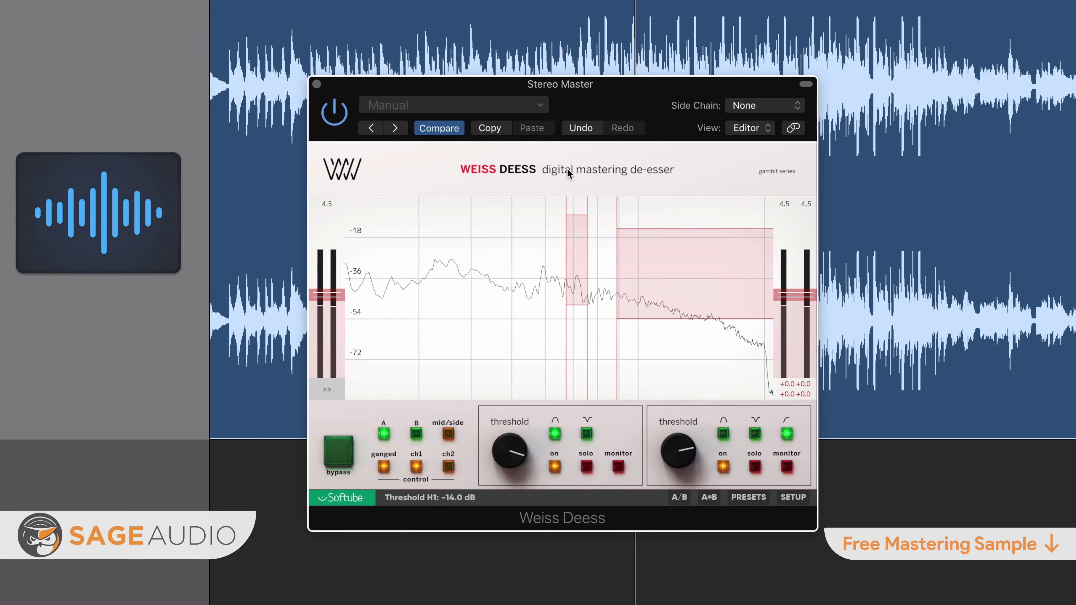
pyautogui.moveTo(575, 202)
pyautogui.moveTo(575, 202); pyautogui.dragTo(558, 217)
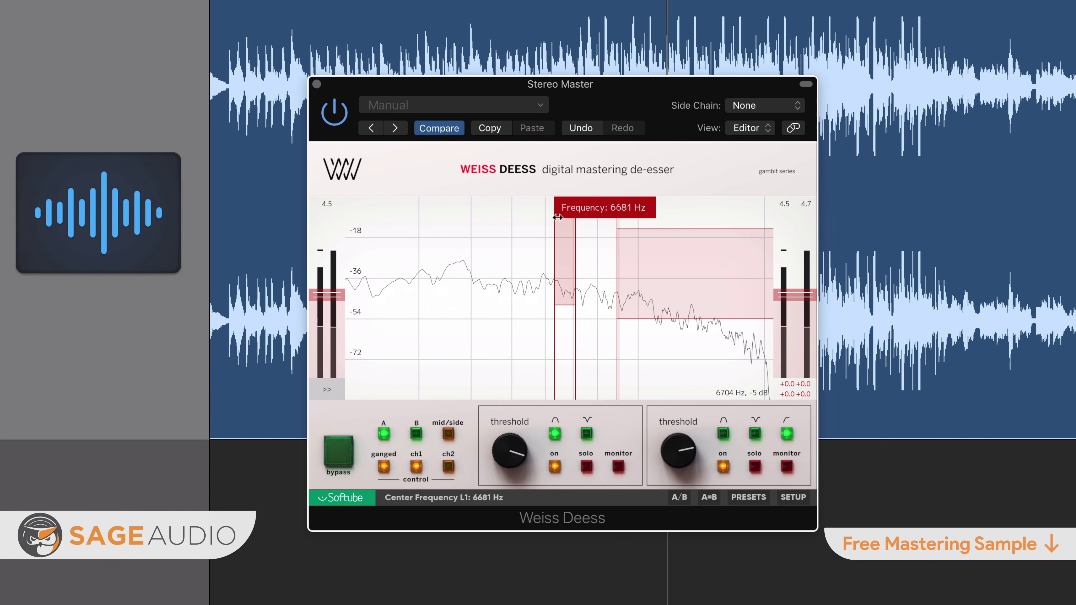
pyautogui.click(332, 393)
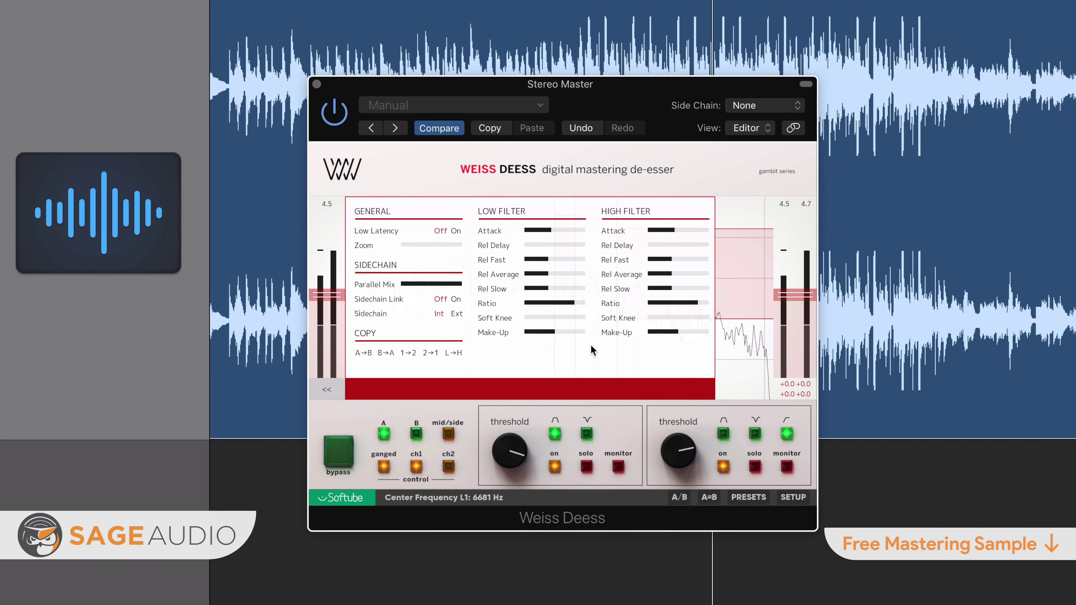
pyautogui.click(327, 389)
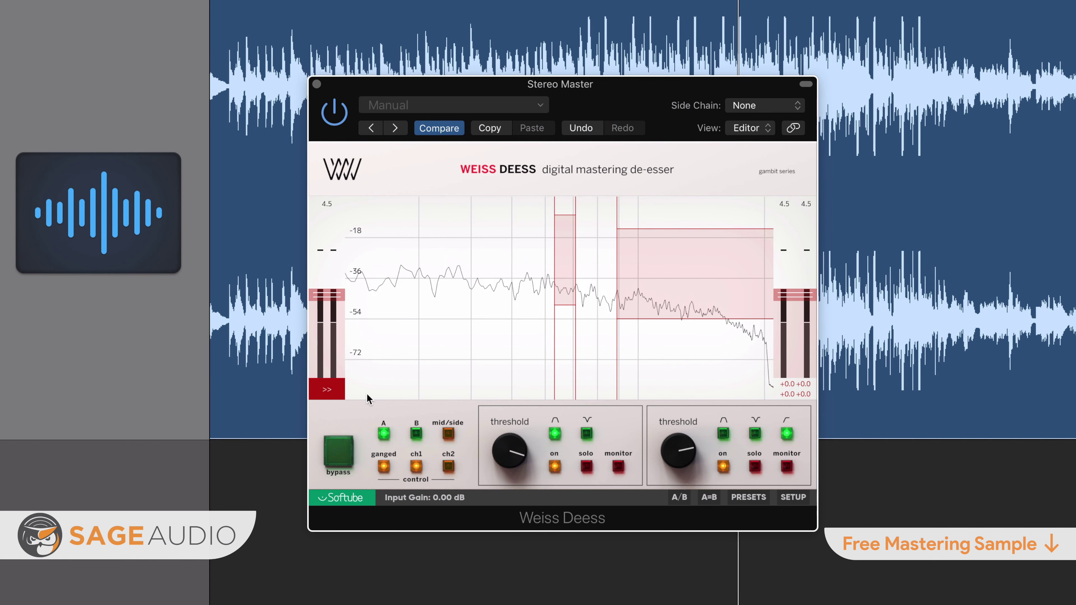
# Step: Try bandpass and notch shapes, keep the high shelf, and lower its threshold to -29 dB
pyautogui.moveTo(640, 261)
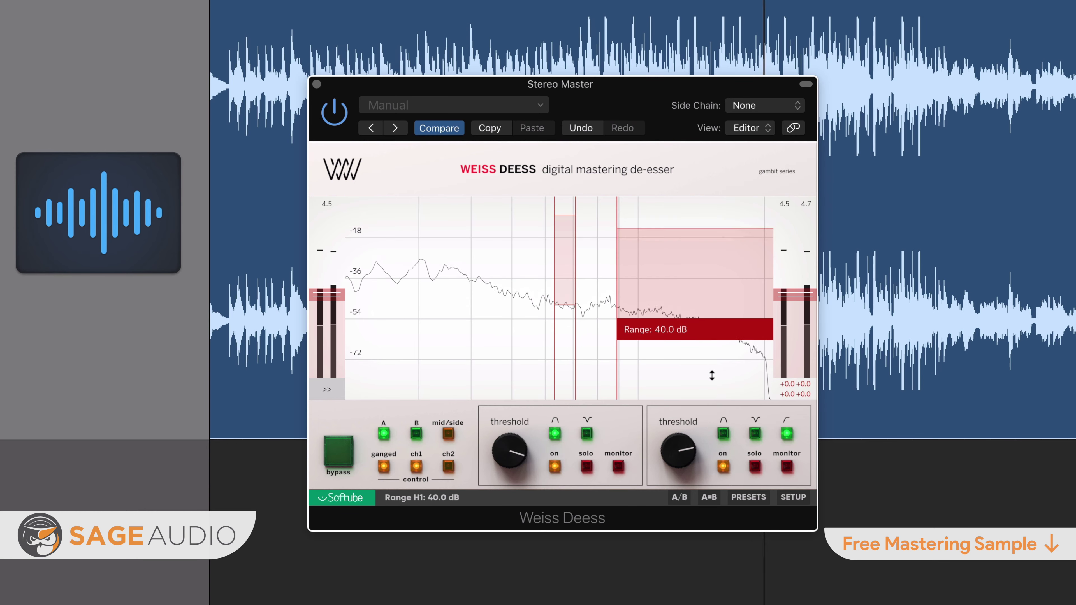
pyautogui.click(723, 434)
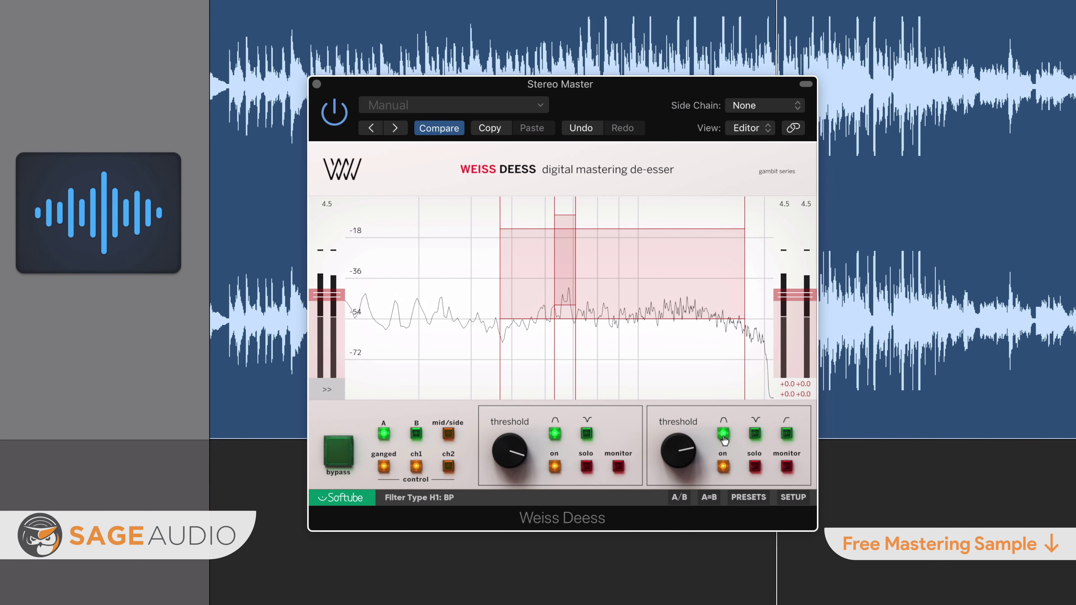
pyautogui.click(756, 434)
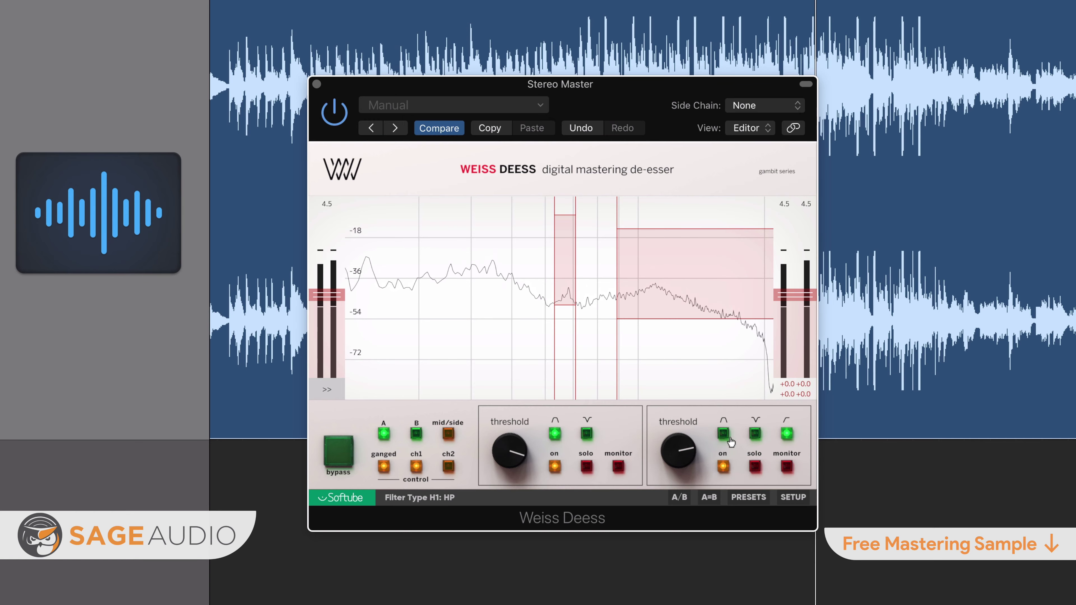
pyautogui.click(786, 434)
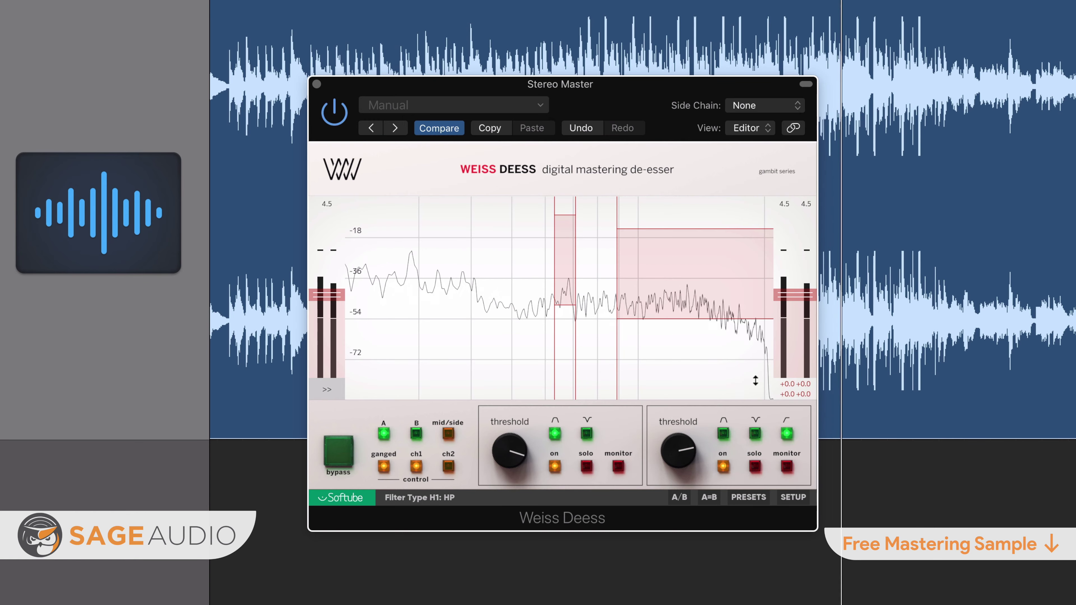
pyautogui.moveTo(680, 229); pyautogui.dragTo(682, 283)
# Step: Reduce the high band range to 16.6 dB and narrow band to 9.2 dB, thresholds toward -39/-49 dB
pyautogui.moveTo(689, 375); pyautogui.dragTo(692, 320)
pyautogui.moveTo(687, 274); pyautogui.dragTo(688, 283)
pyautogui.moveTo(568, 222); pyautogui.dragTo(564, 301)
pyautogui.moveTo(565, 375); pyautogui.dragTo(576, 234)
pyautogui.moveTo(566, 276); pyautogui.dragTo(564, 297)
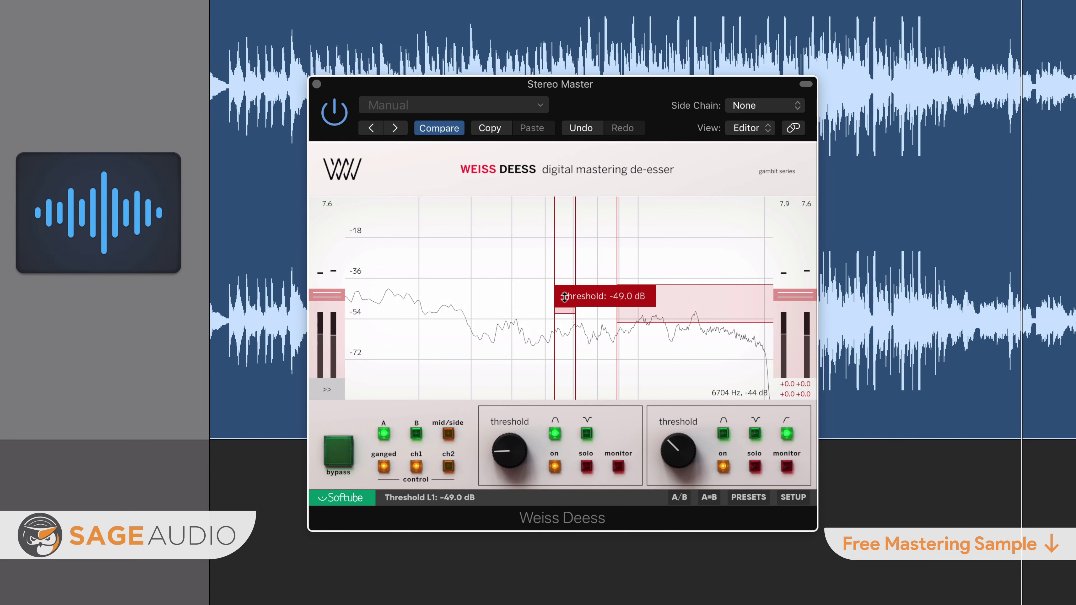
pyautogui.moveTo(690, 285)
pyautogui.mouseDown()
pyautogui.moveTo(691, 270)
pyautogui.moveTo(686, 299)
pyautogui.mouseUp()
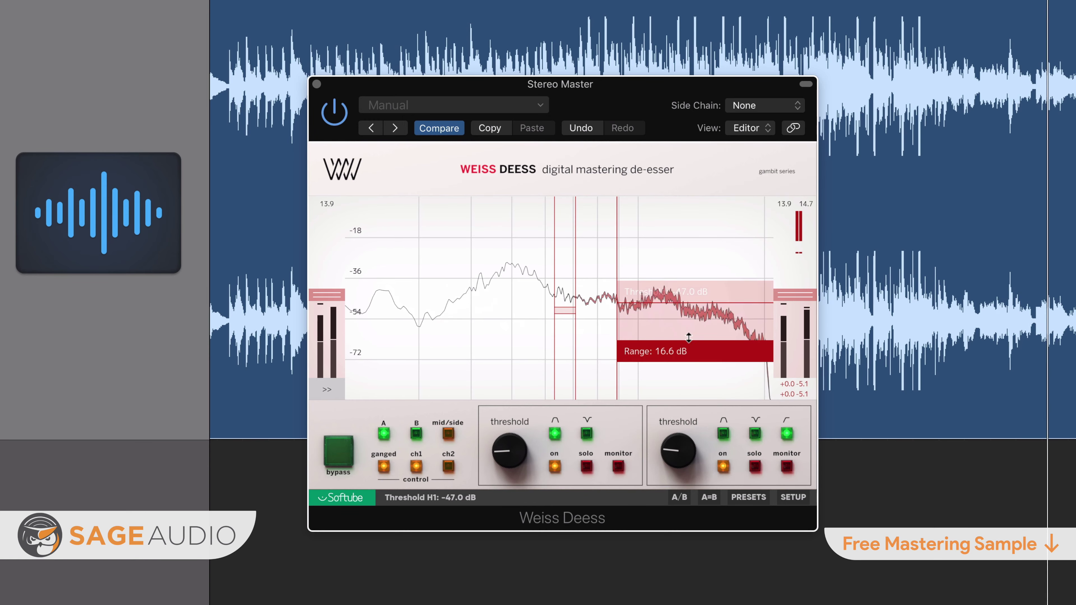
pyautogui.moveTo(691, 342); pyautogui.dragTo(692, 295)
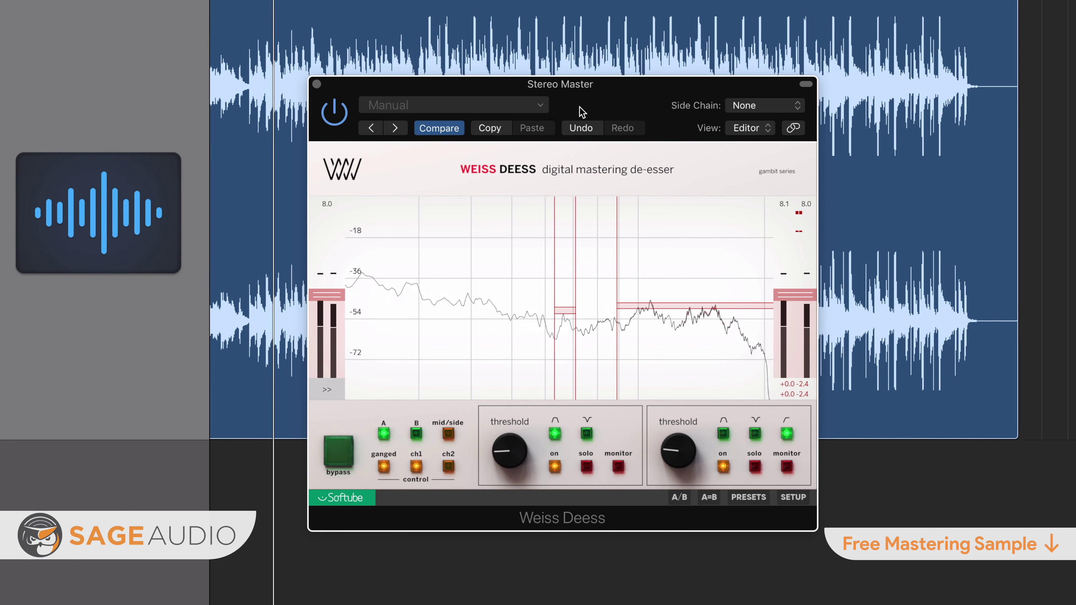
# Step: Set thresholds to -45 dB (high) and -48 dB (narrow), then solo-tune the narrow band to 7455 Hz
pyautogui.moveTo(648, 301); pyautogui.dragTo(654, 319)
pyautogui.moveTo(569, 307); pyautogui.dragTo(569, 305)
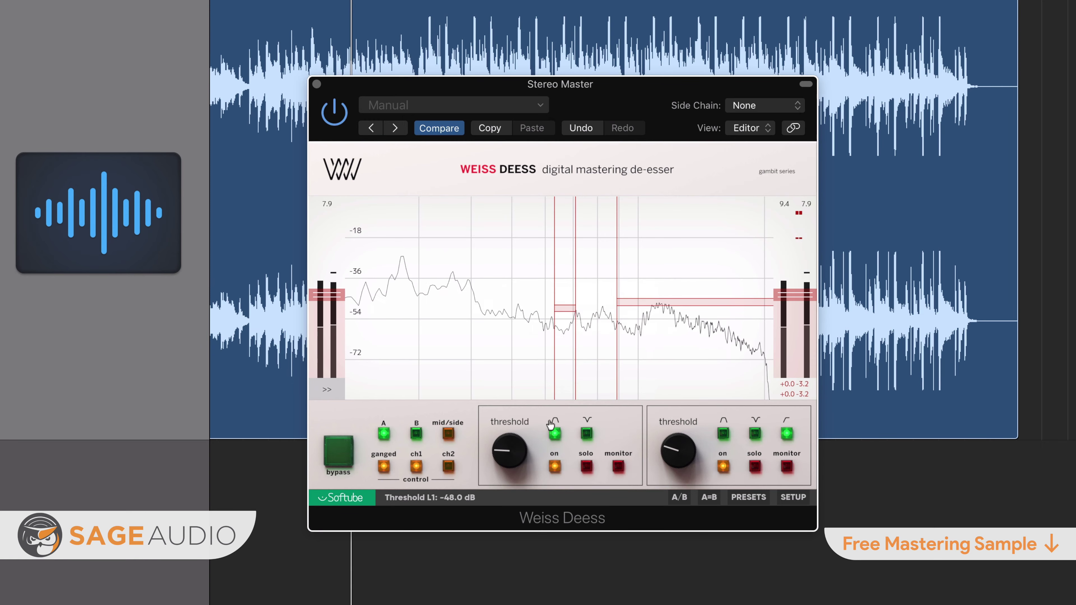
pyautogui.moveTo(568, 216); pyautogui.dragTo(577, 224)
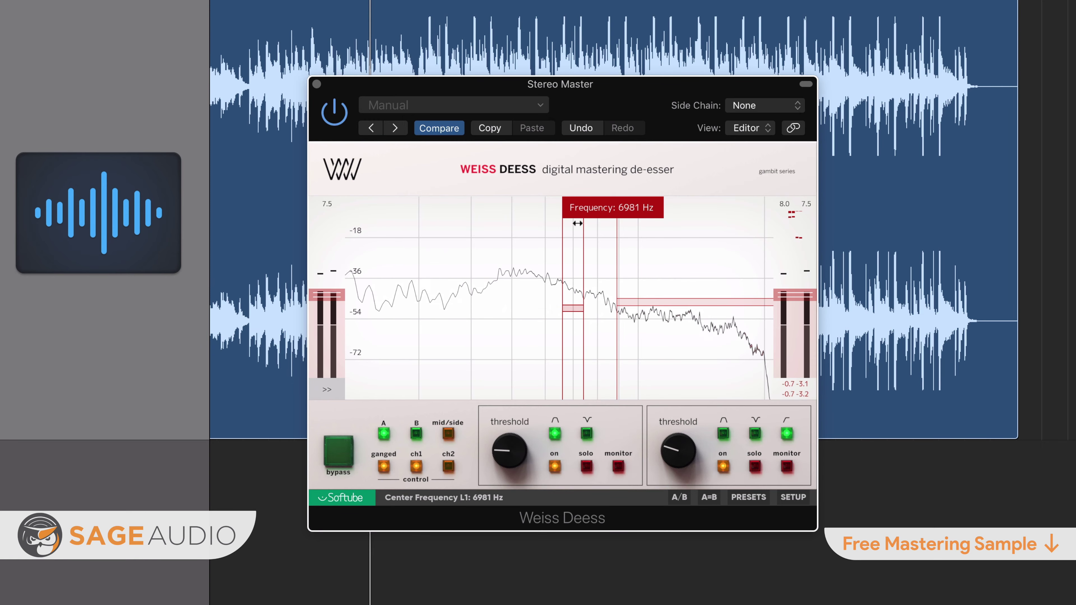
pyautogui.click(586, 439)
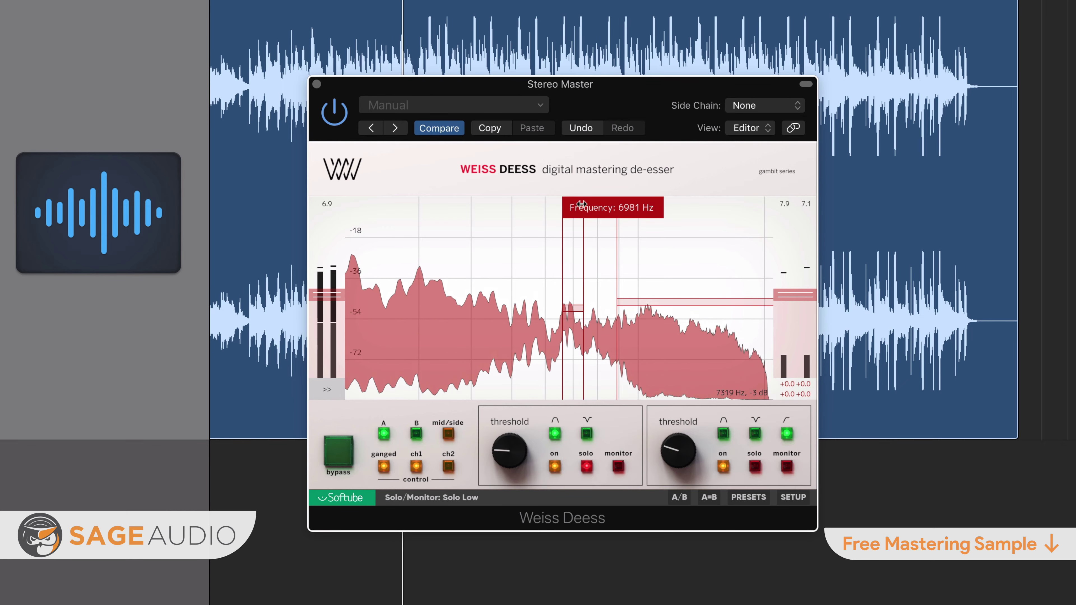
pyautogui.moveTo(582, 204); pyautogui.dragTo(593, 205)
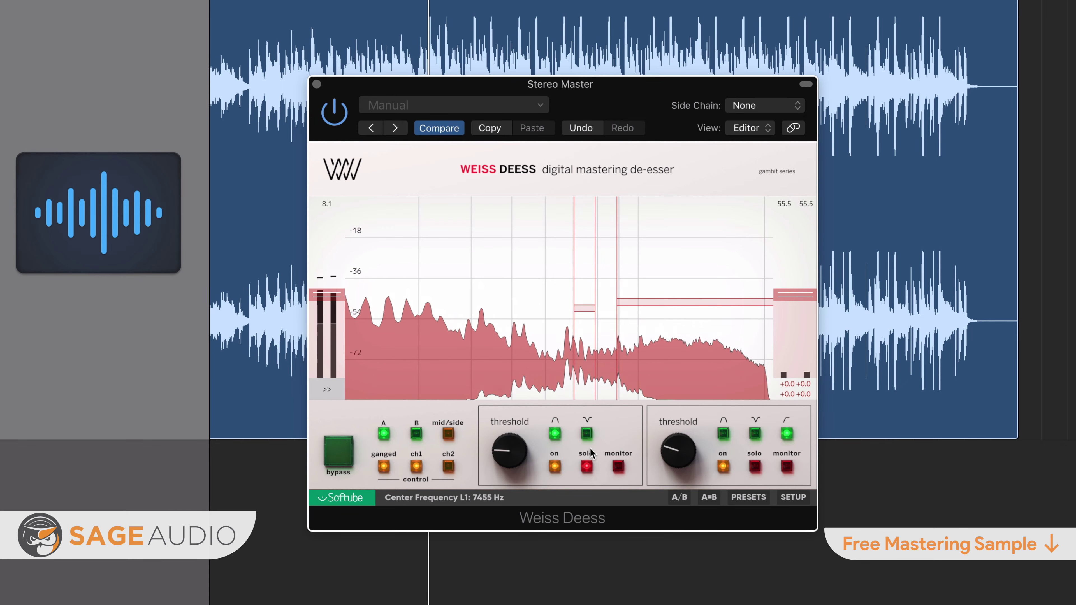
pyautogui.click(588, 465)
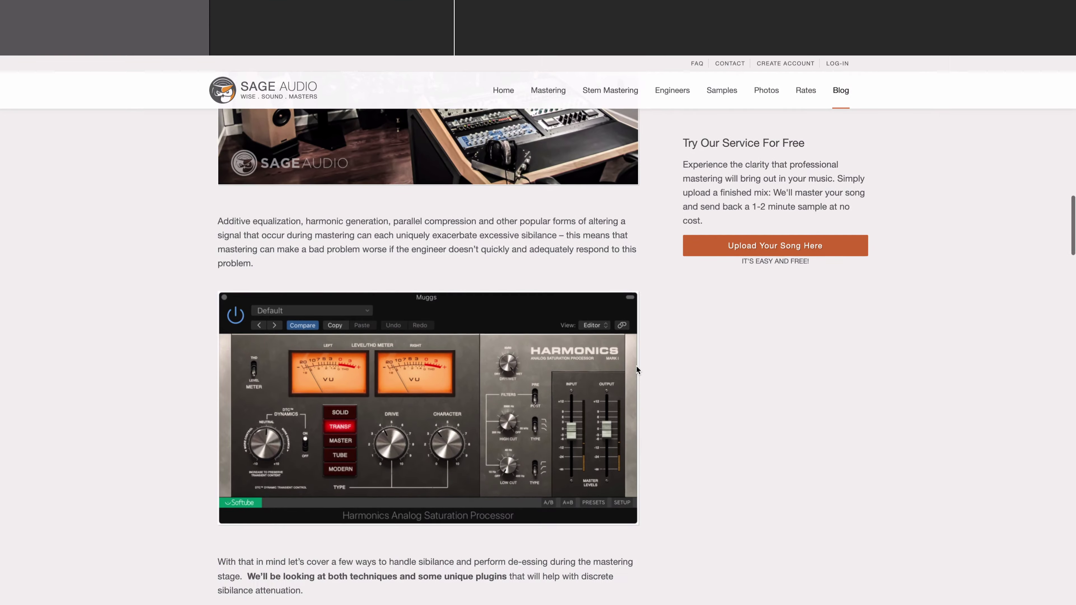
# Step: Register a new Sage Audio account, entering a username and e-mail address
pyautogui.scroll(-6, 636, 371)
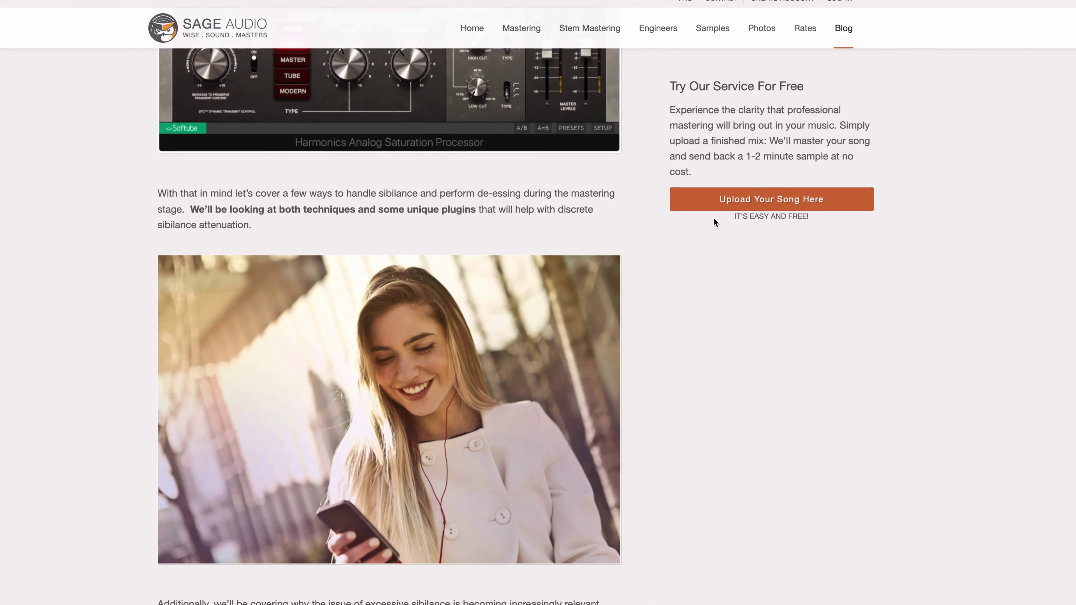
pyautogui.click(738, 209)
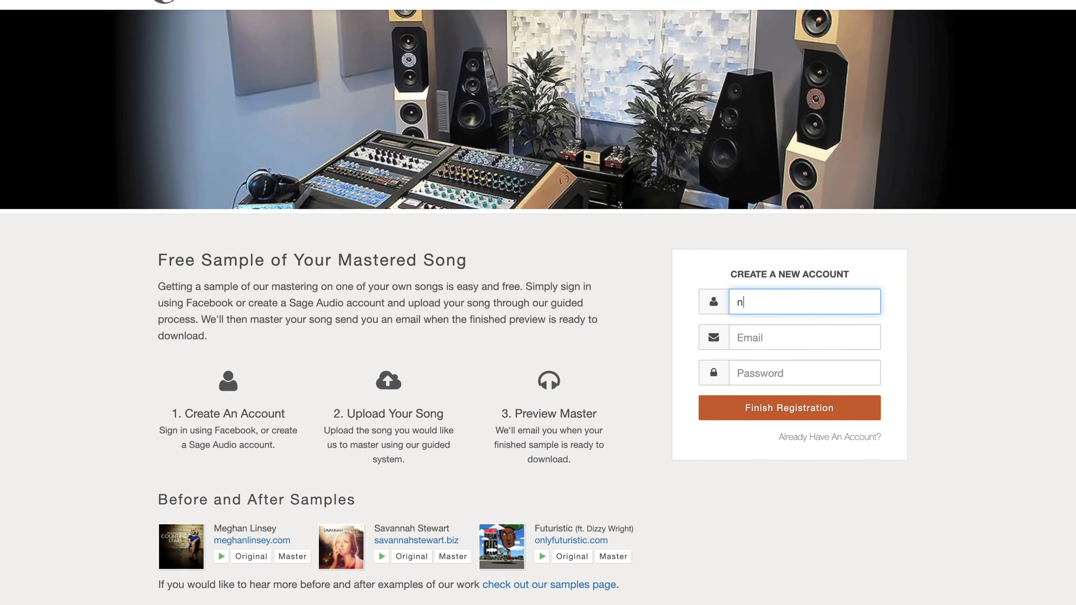
pyautogui.write('ewb')
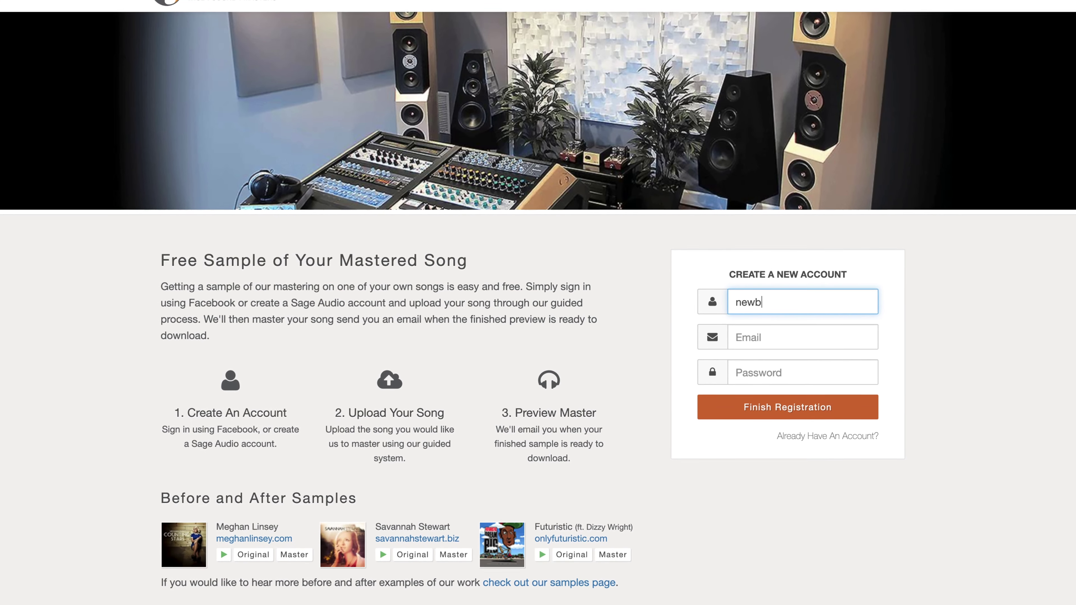
pyautogui.write('and')
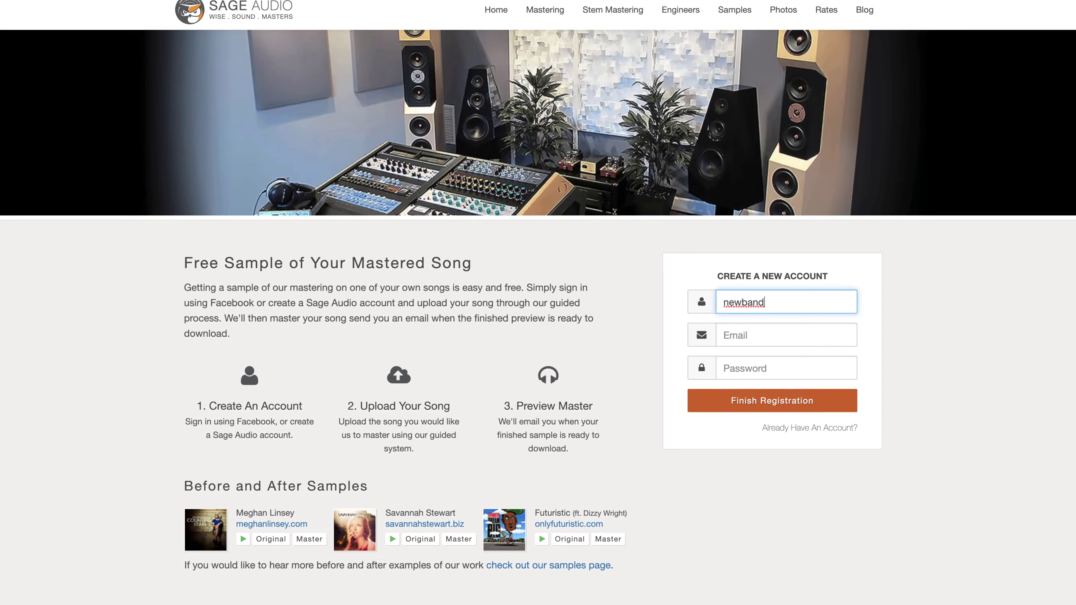
pyautogui.click(736, 336)
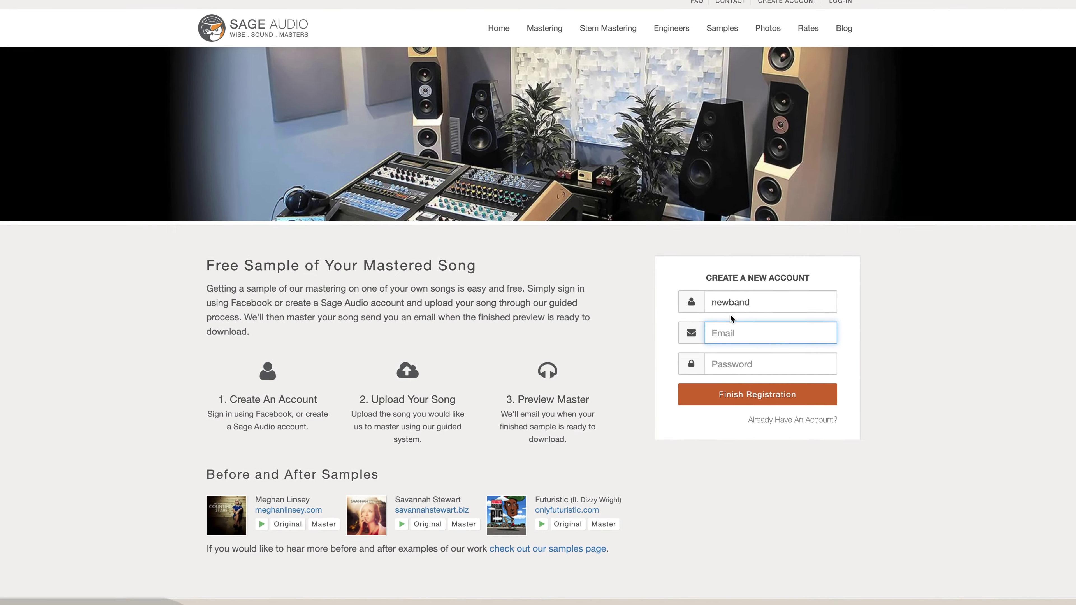
pyautogui.write('newmusic11')
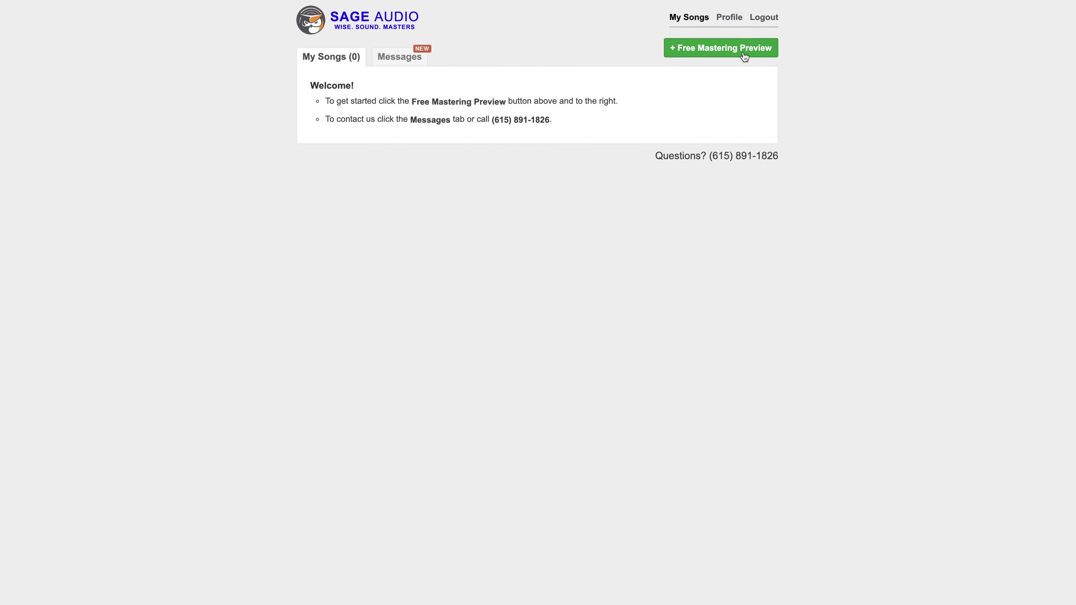
# Step: Start a Free Mastering Preview submission and begin entering the song name
pyautogui.click(730, 46)
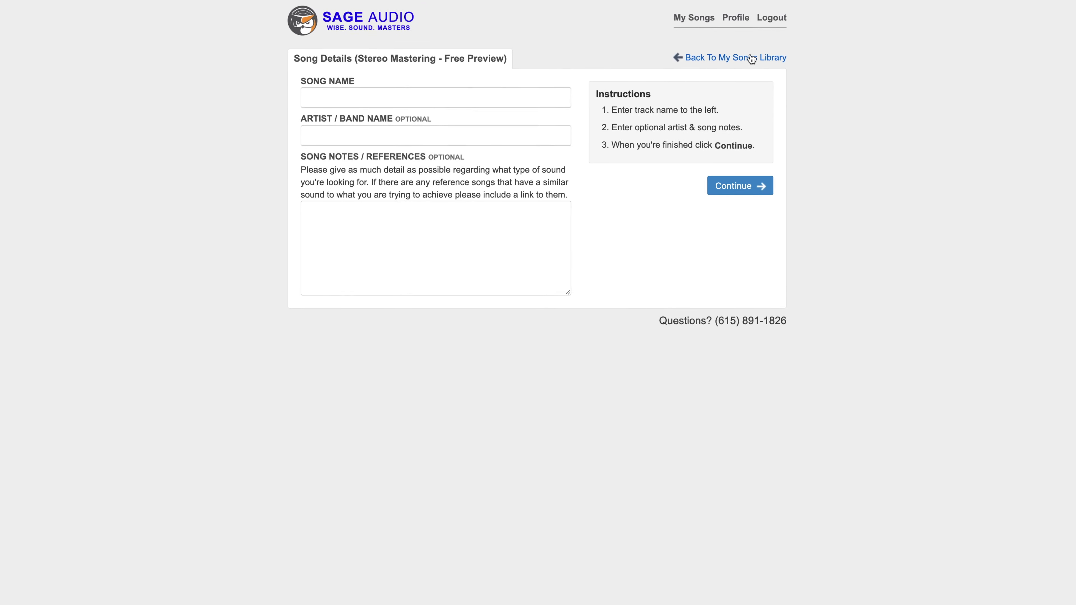
pyautogui.click(453, 96)
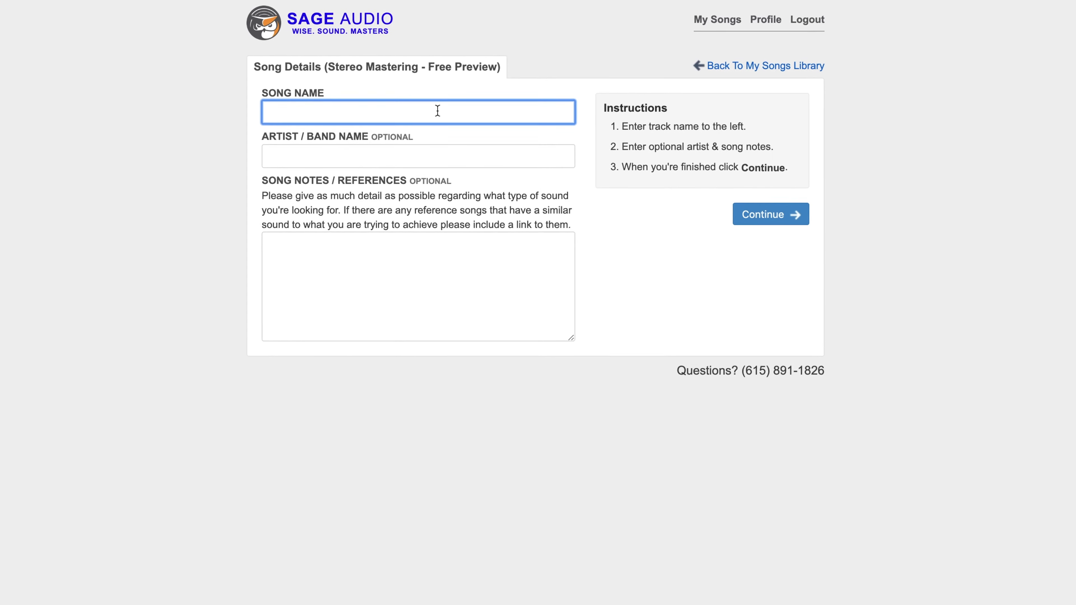
pyautogui.write('New S')
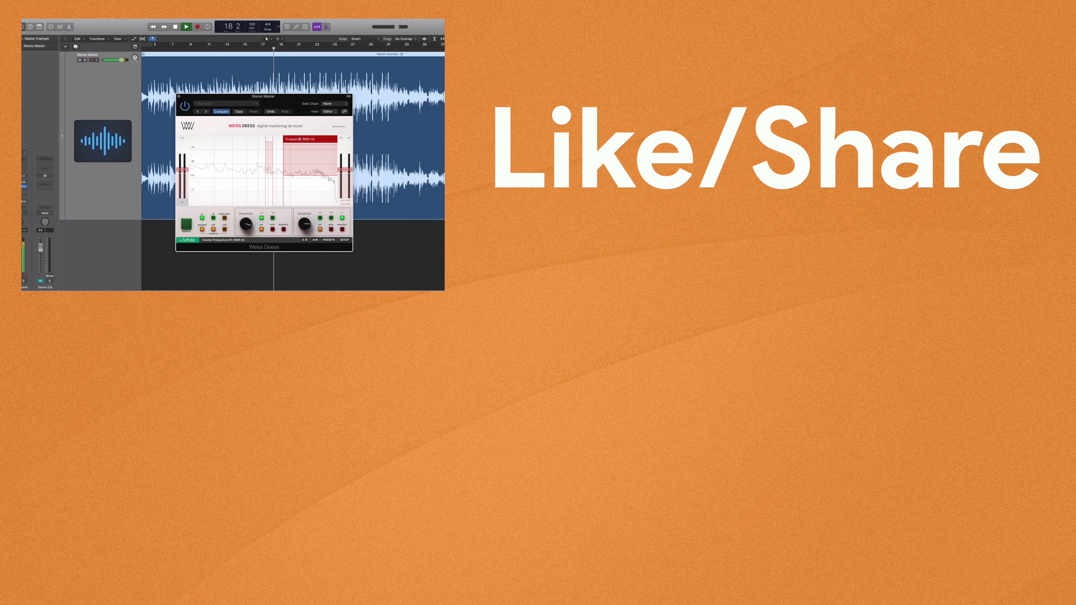
# Step: Lower the Weiss Deess high band threshold to -14 dB and show its advanced settings
pyautogui.moveTo(300, 145); pyautogui.dragTo(300, 147)
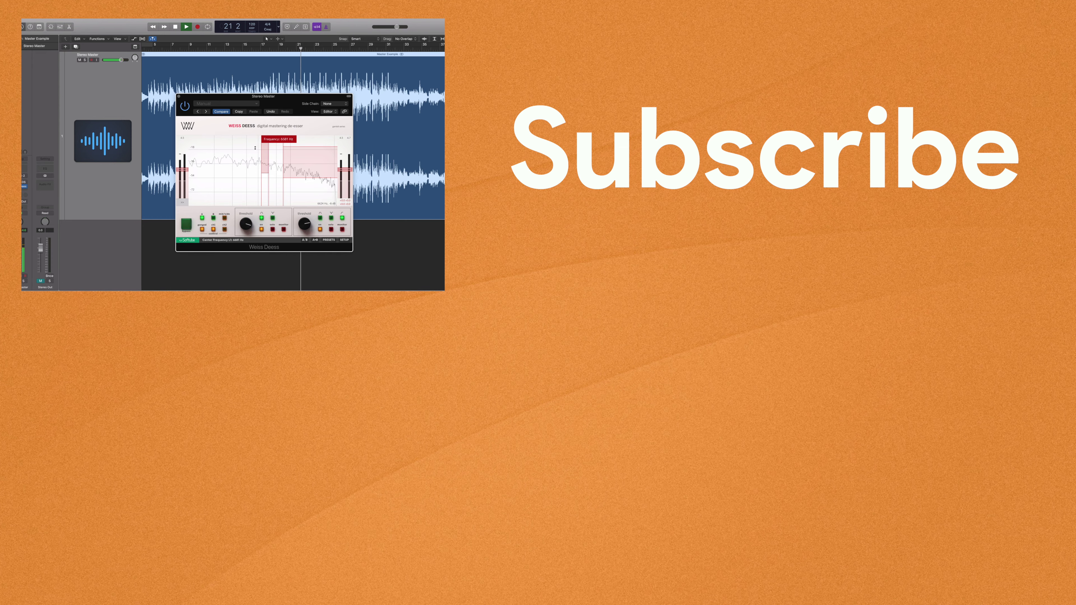
pyautogui.click(183, 202)
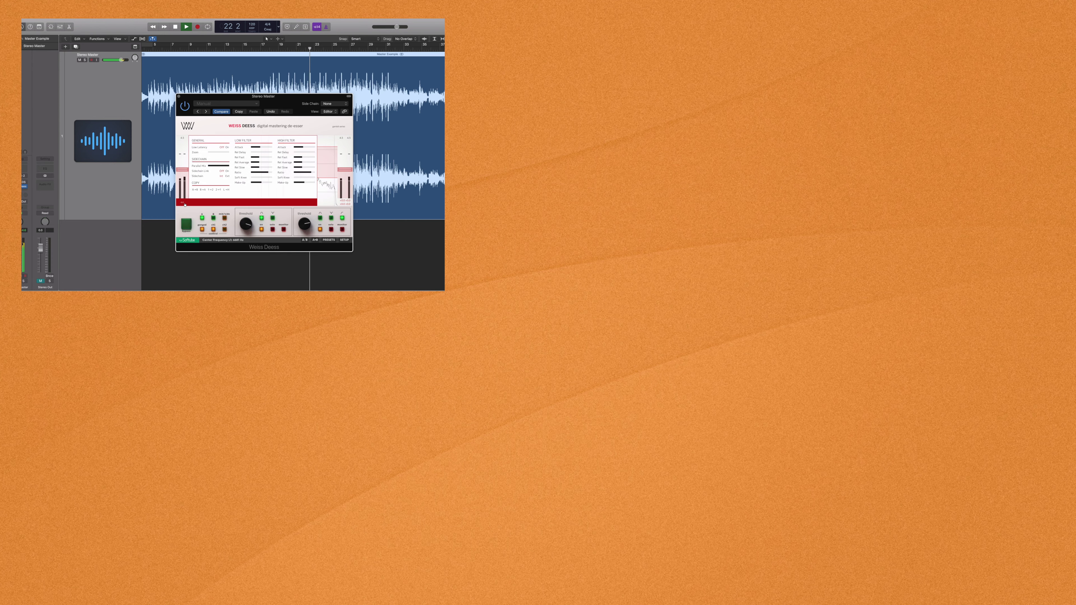